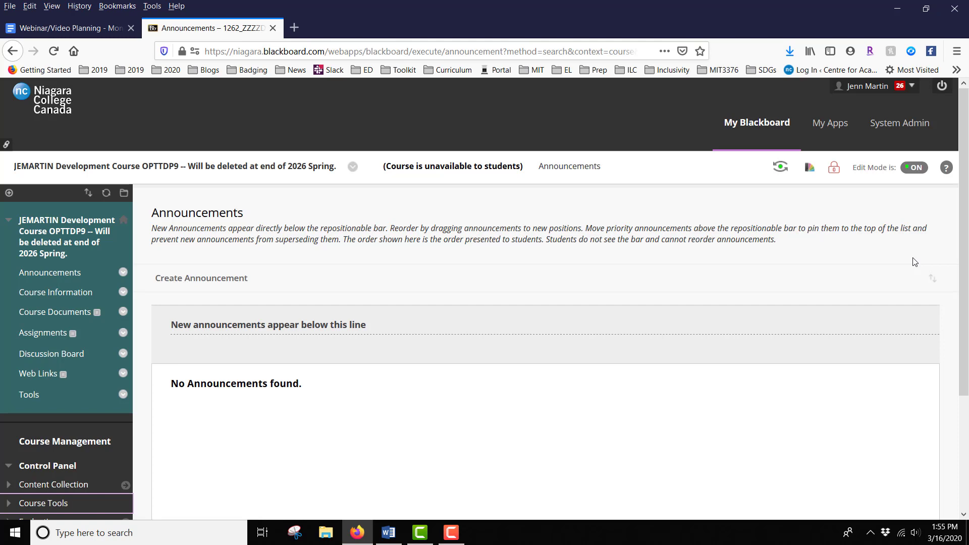
Open the course's Tests list under Tests, Surveys, and Pools in the course tools
scroll(914, 262, down, 3)
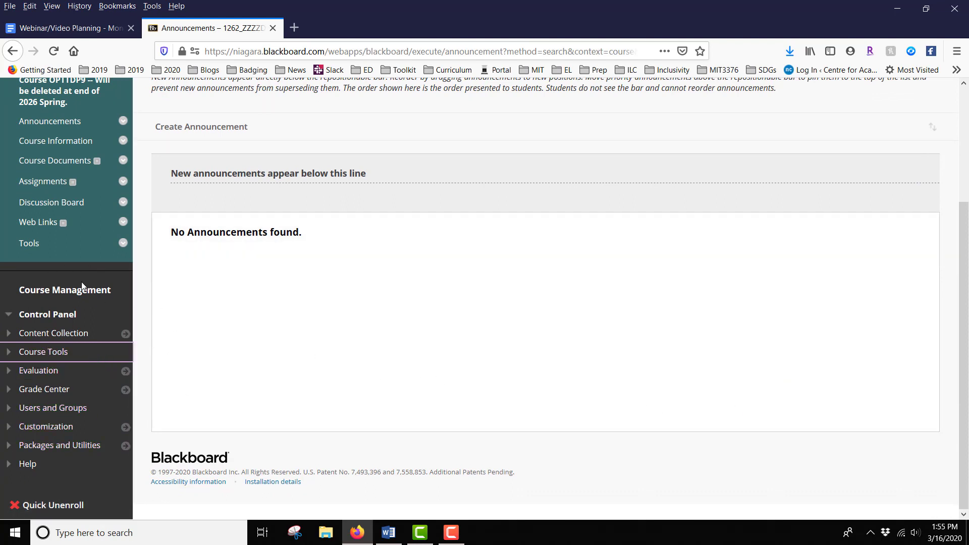
click(56, 355)
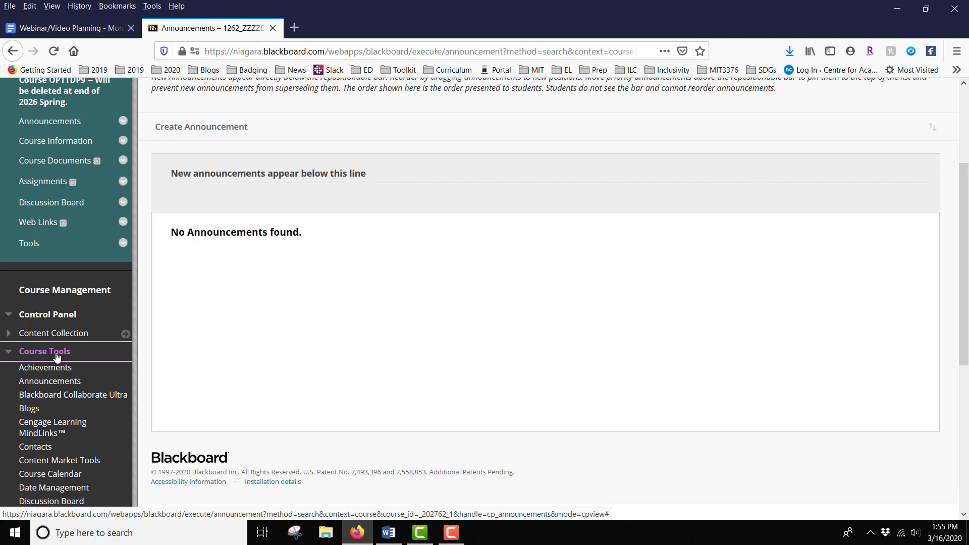
scroll(57, 356, down, 4)
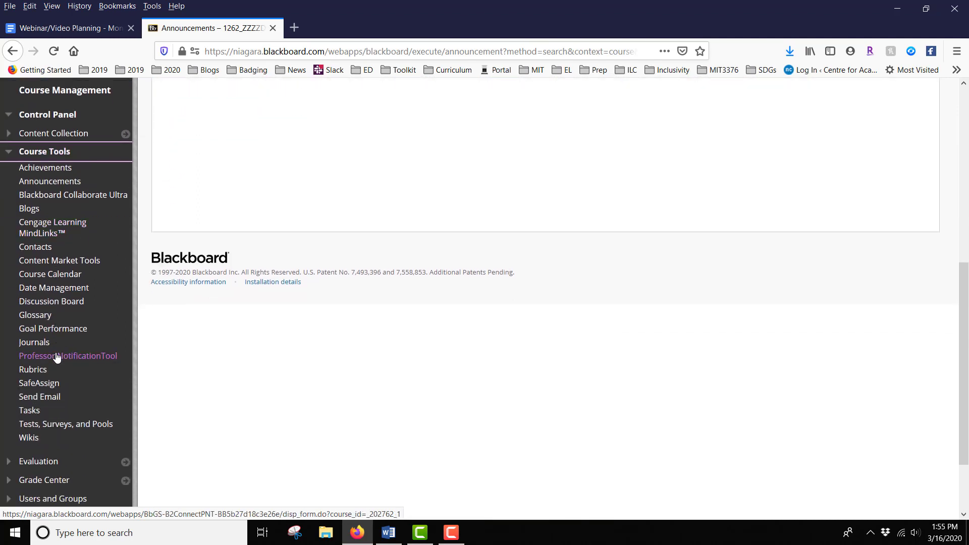
scroll(56, 356, down, 1)
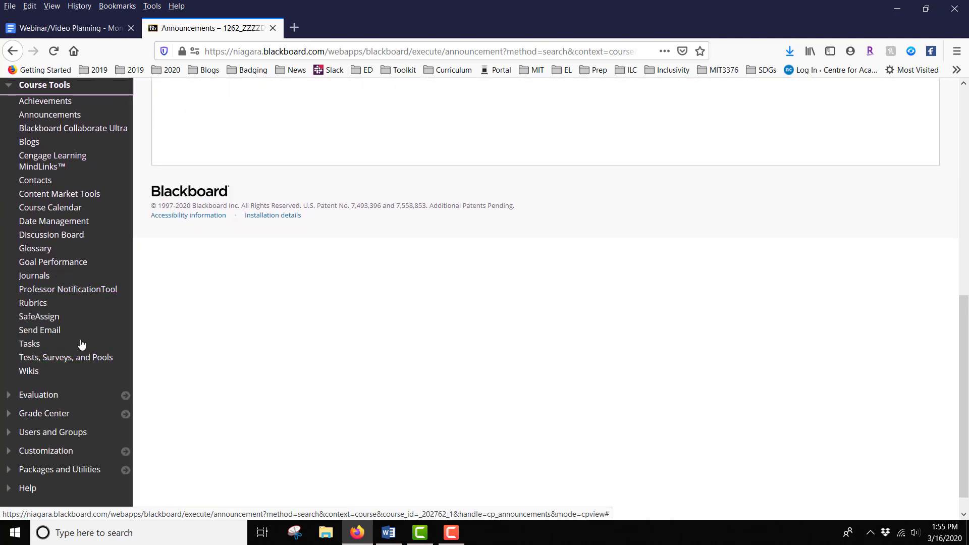
click(46, 362)
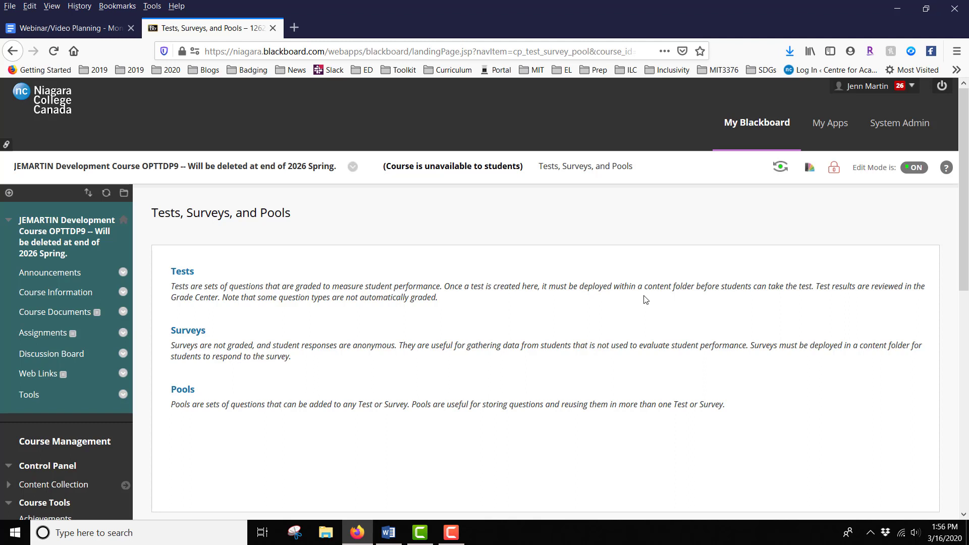
click(183, 273)
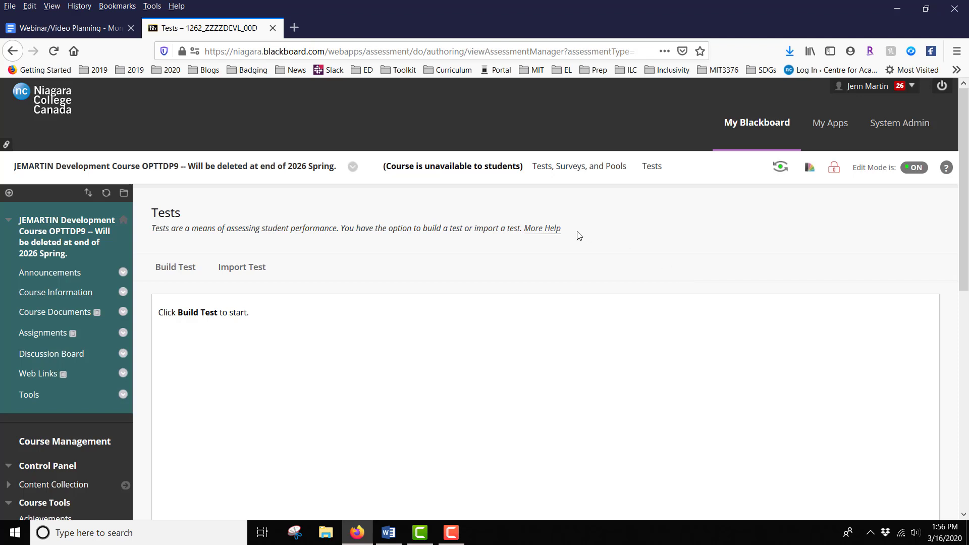
Build a new test named "Sample Test" and submit it
click(166, 268)
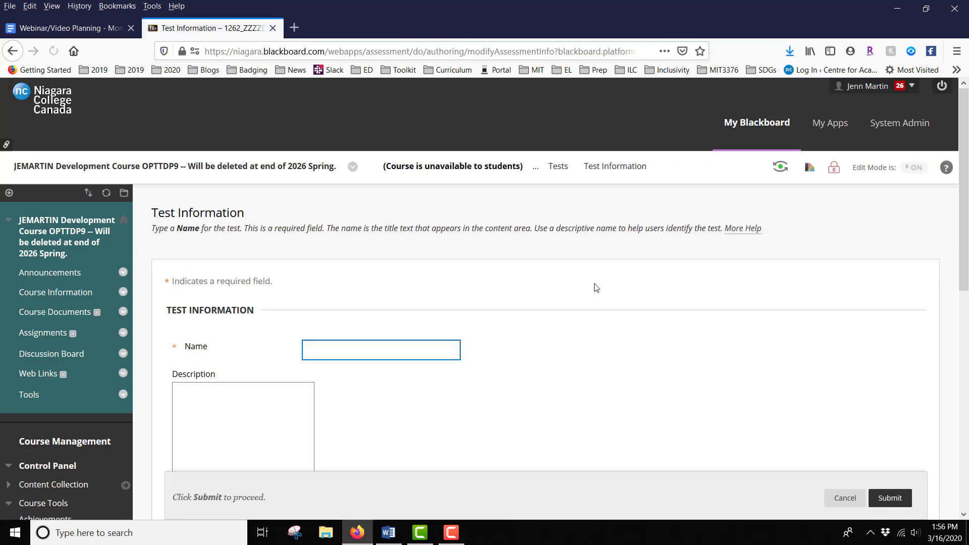
scroll(732, 289, down, 3)
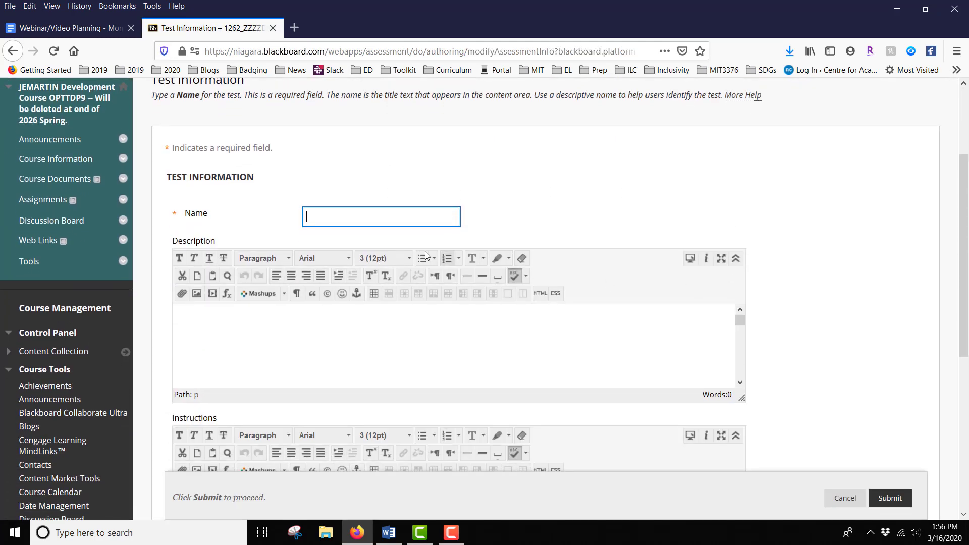
click(394, 217)
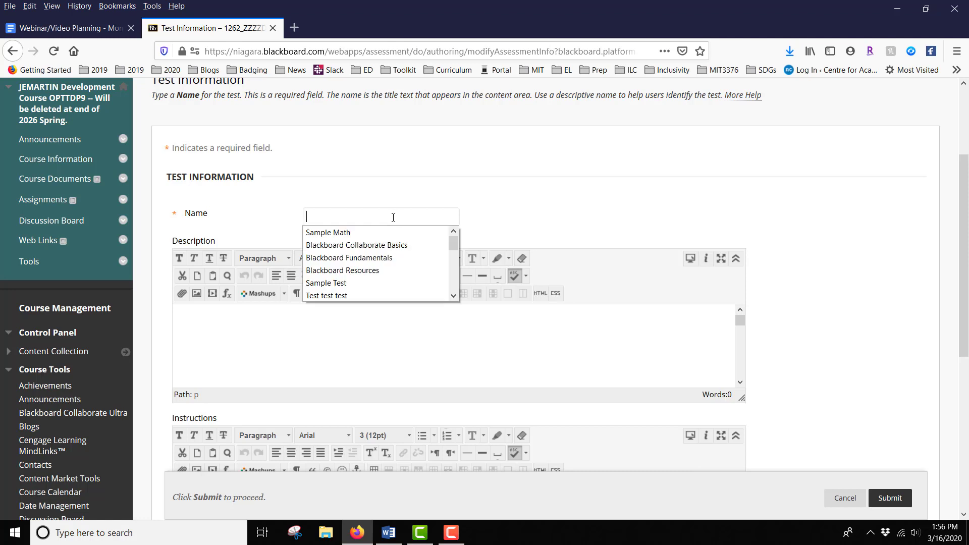
text(Sampl)
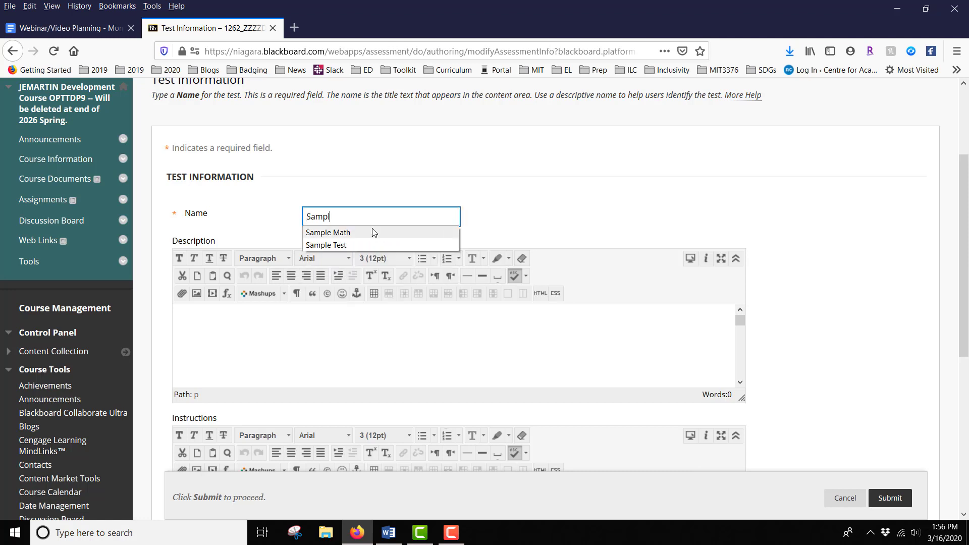
text(e Test)
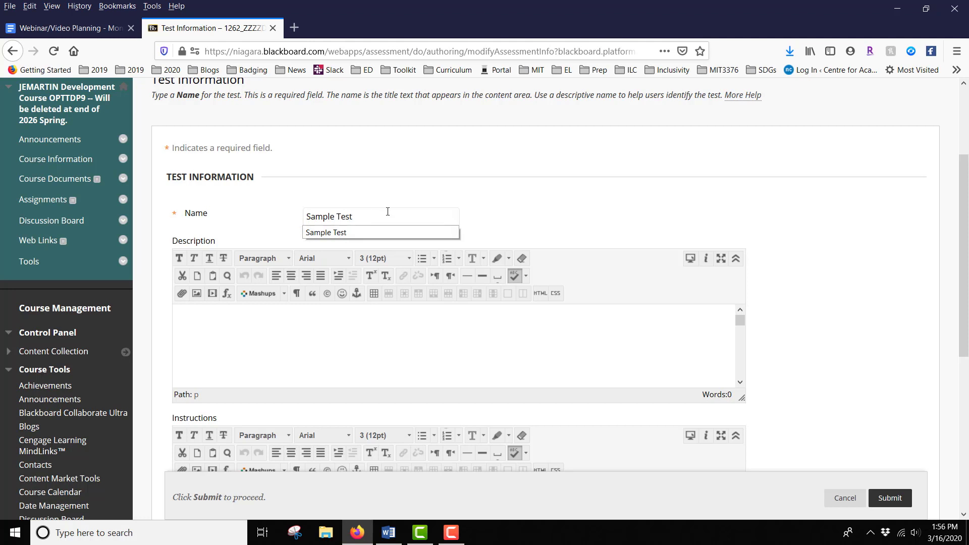
click(423, 233)
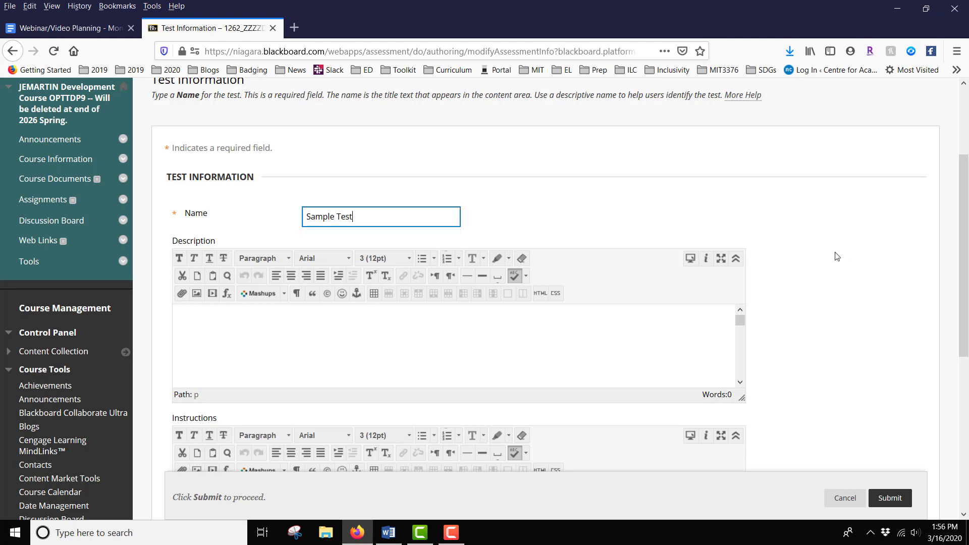
scroll(838, 255, down, 1)
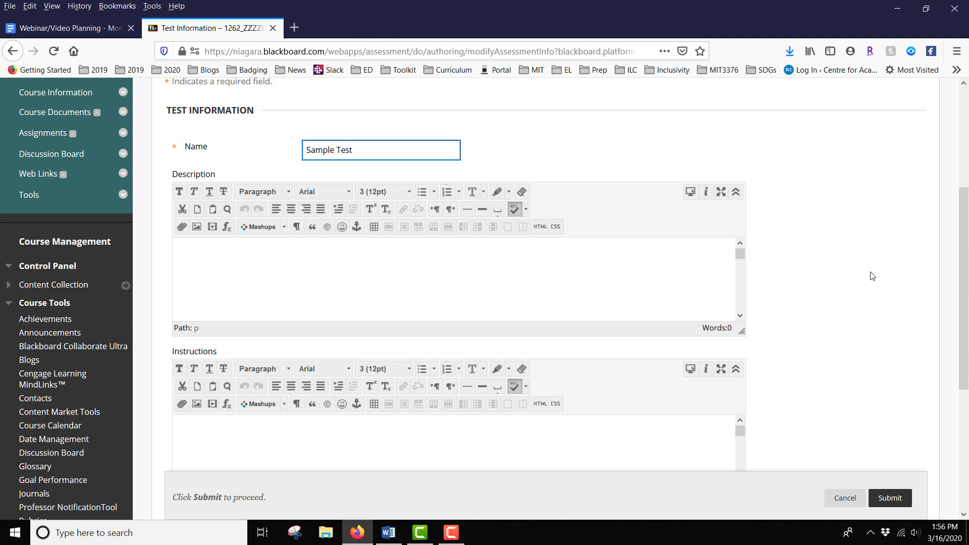
scroll(872, 276, down, 2)
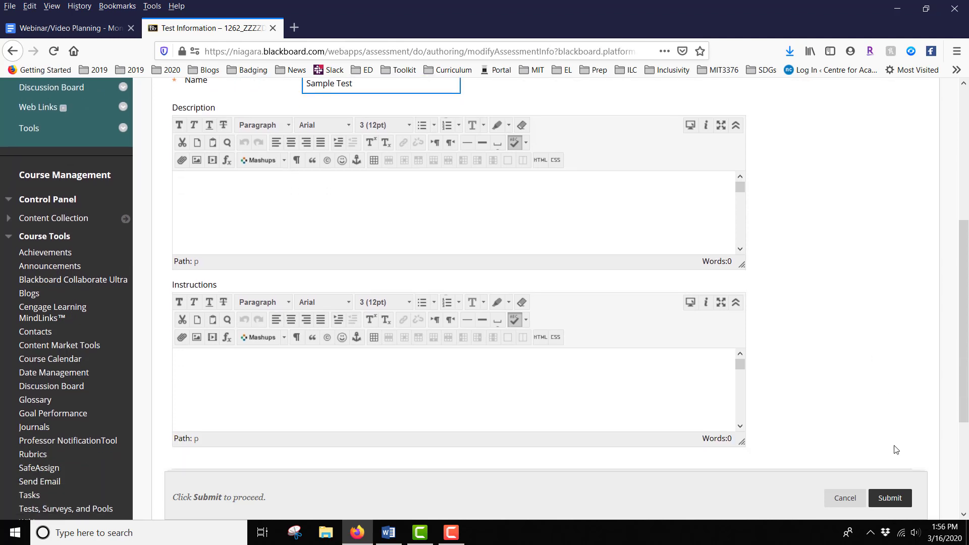
click(891, 504)
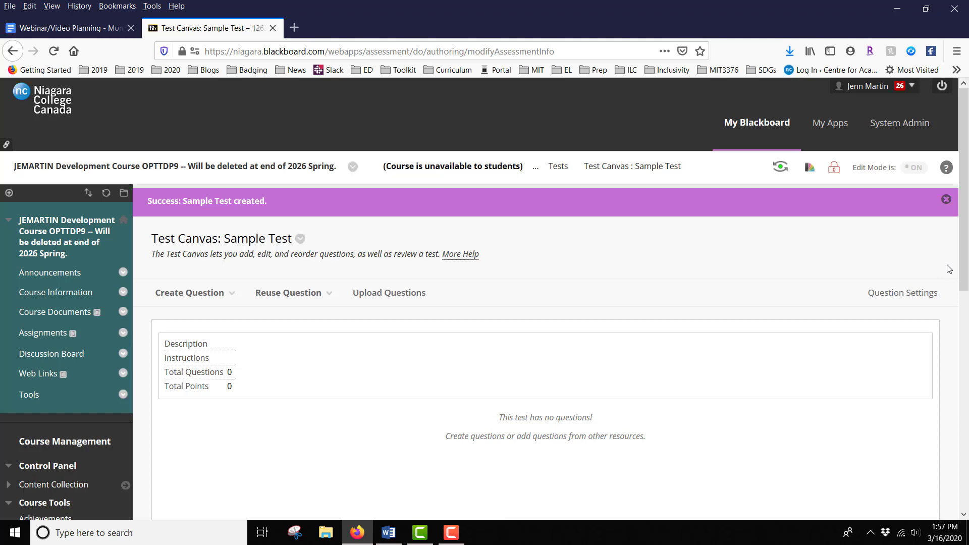
Start creating a True/False question on the Sample Test canvas
scroll(949, 269, down, 1)
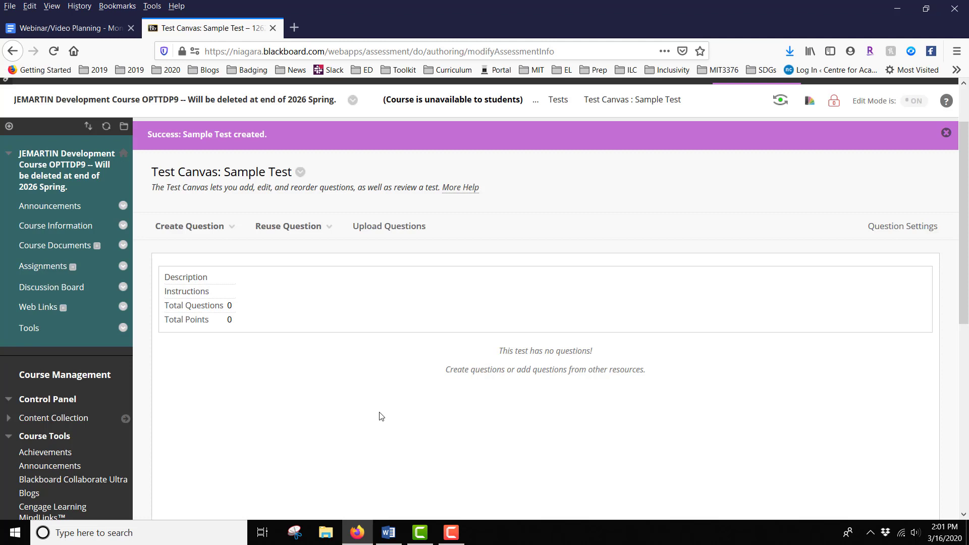
click(216, 231)
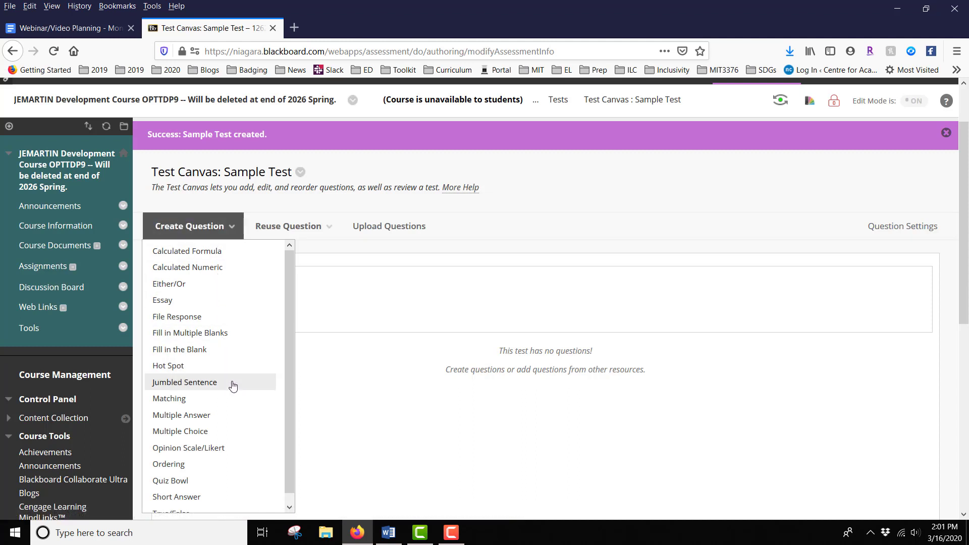
scroll(232, 386, down, 1)
scroll(232, 392, down, 2)
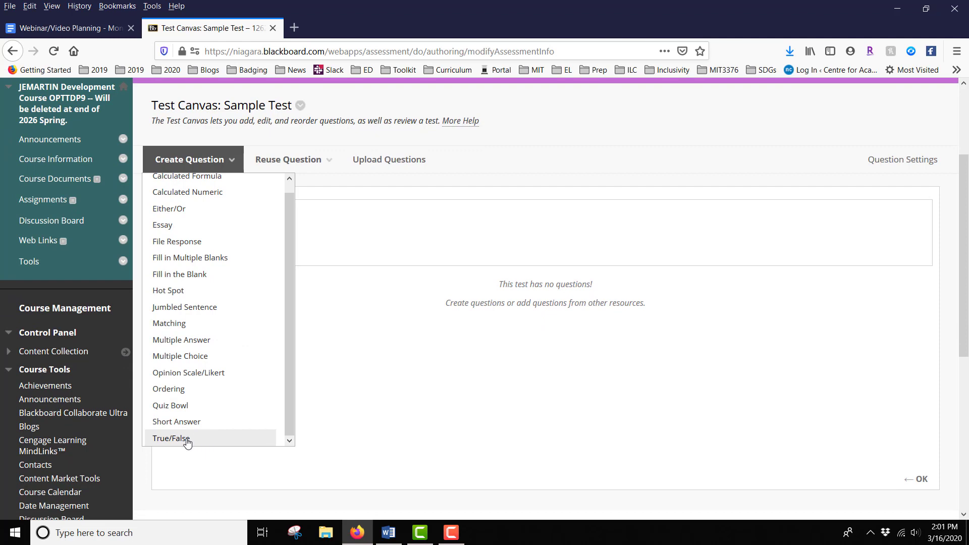
click(187, 439)
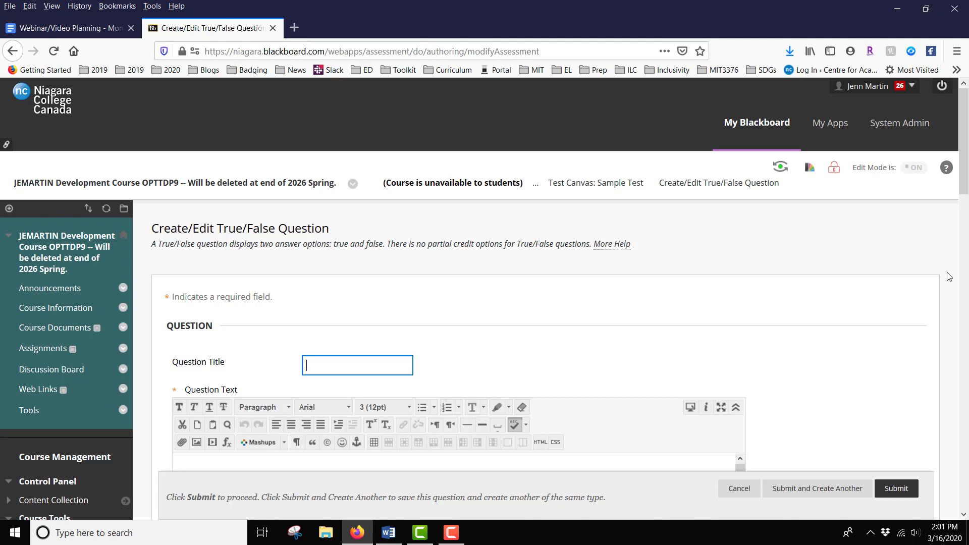
Enter the question text "The sky is red."
scroll(949, 277, down, 2)
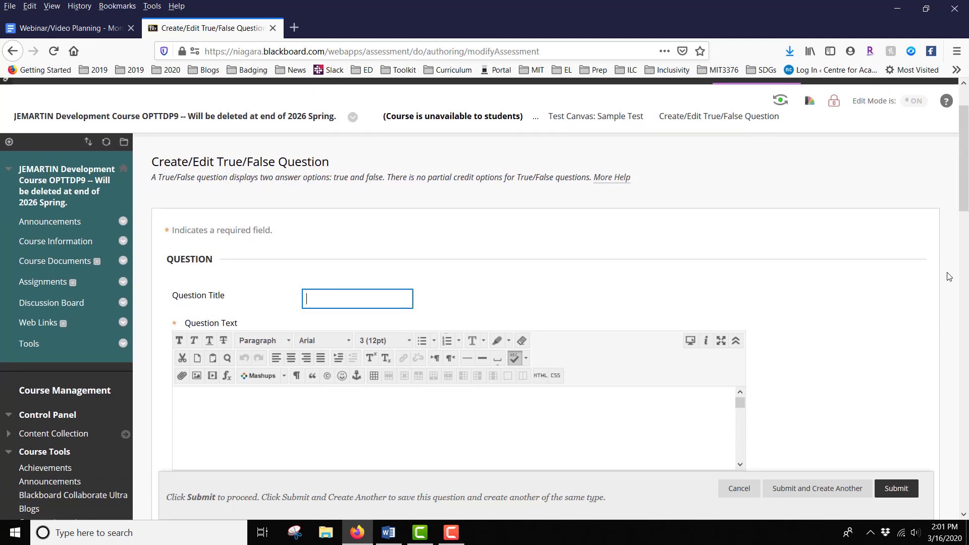
scroll(947, 276, down, 4)
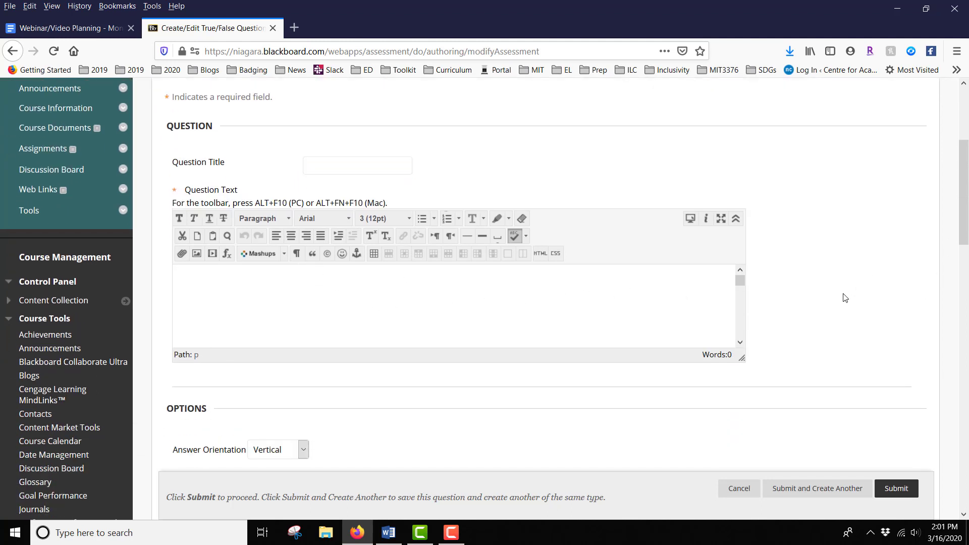
text(The sky is red.)
Set the question's correct answer to False
scroll(838, 244, down, 2)
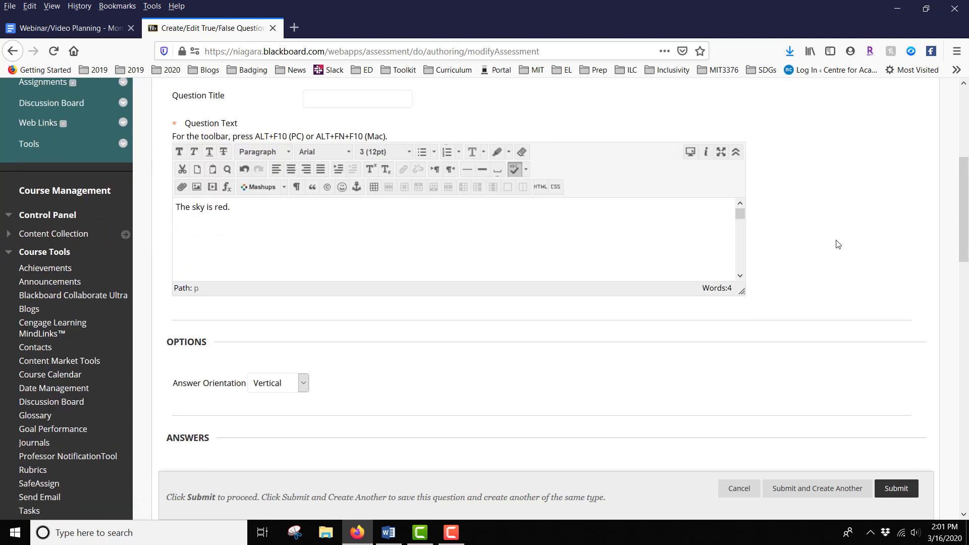
scroll(838, 244, down, 2)
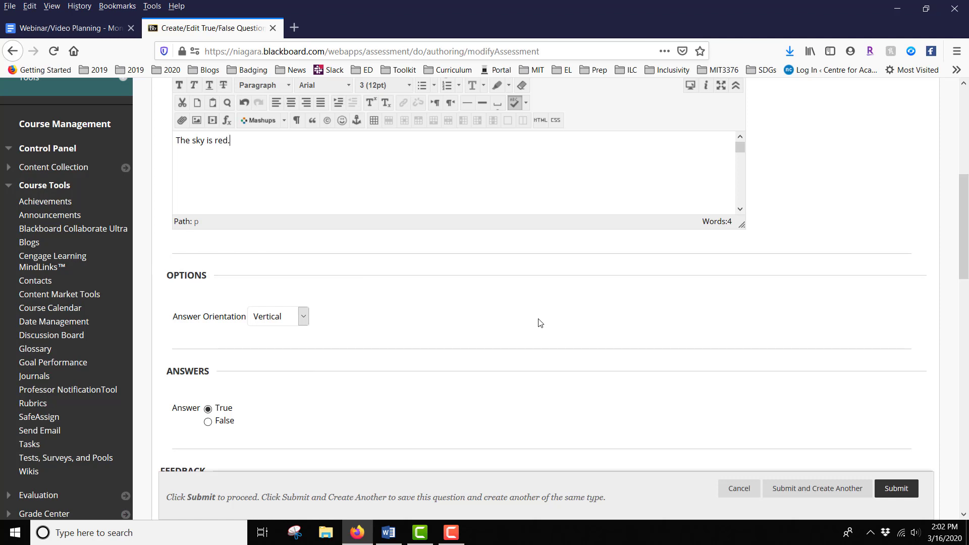
scroll(538, 323, down, 3)
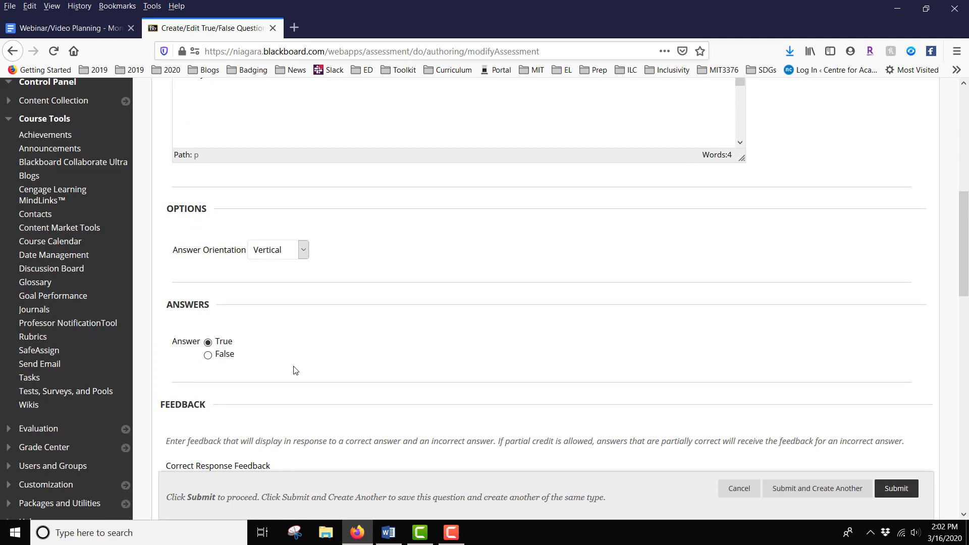
click(208, 356)
Submit the True/False question to add it to the test
scroll(429, 319, down, 5)
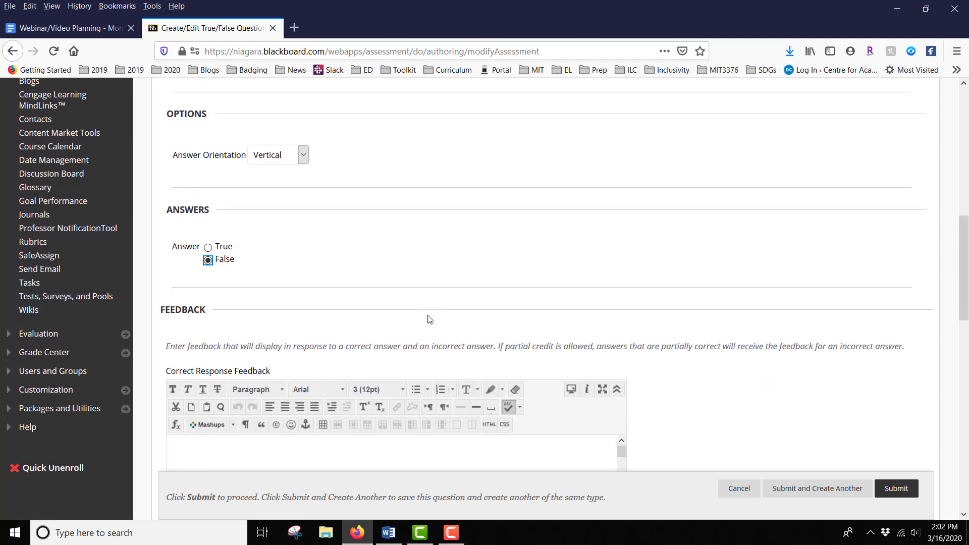
scroll(781, 307, down, 10)
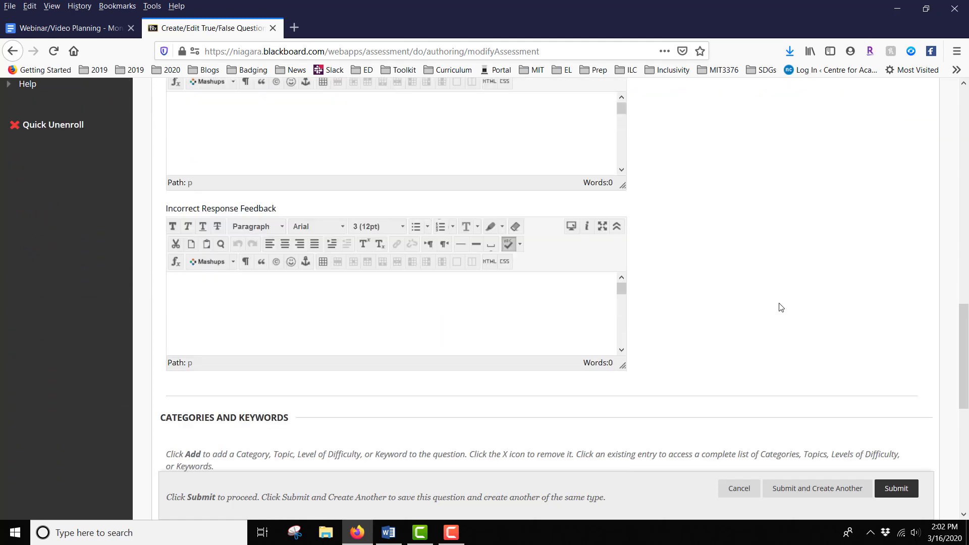
scroll(780, 307, down, 2)
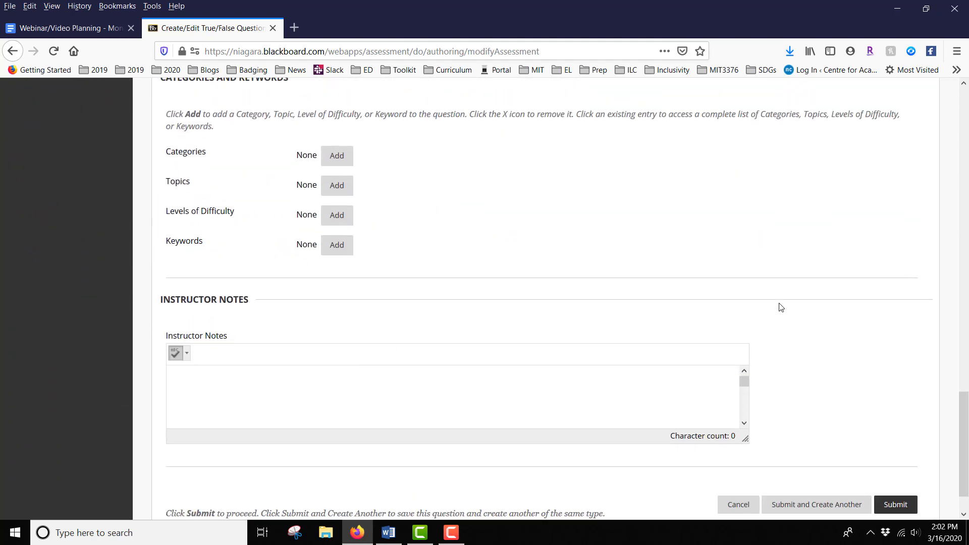
scroll(781, 308, up, 3)
scroll(781, 308, down, 4)
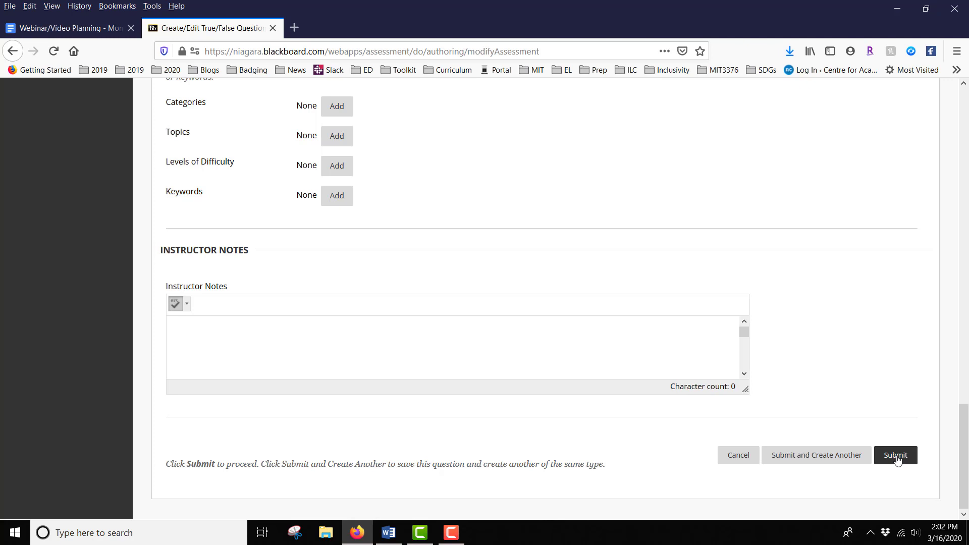
click(897, 457)
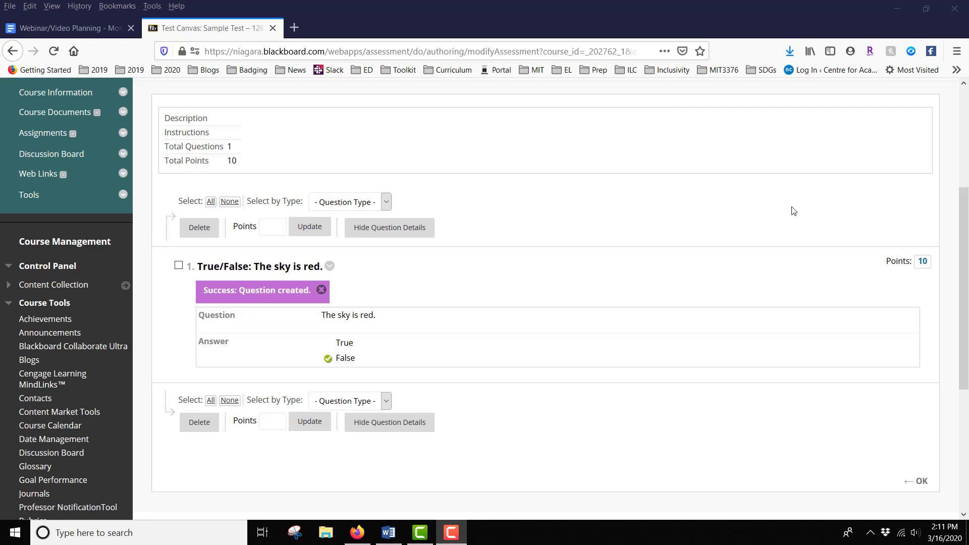
Start creating a Multiple Choice question on the test canvas
scroll(793, 211, up, 4)
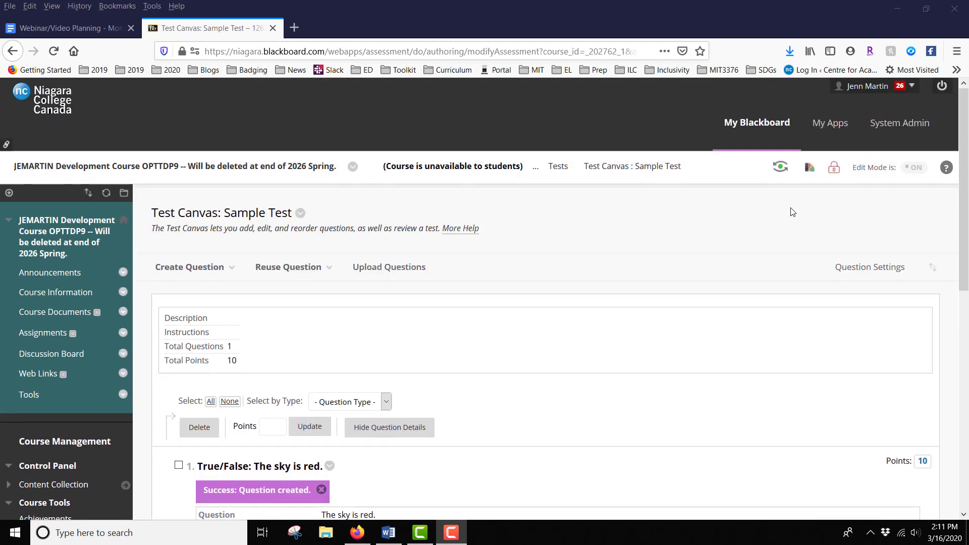
click(190, 267)
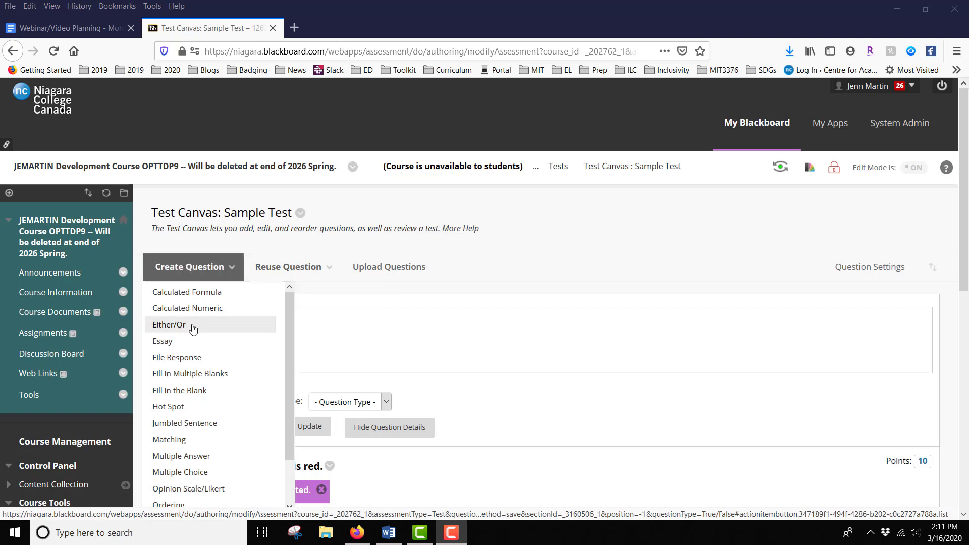
scroll(192, 353, down, 2)
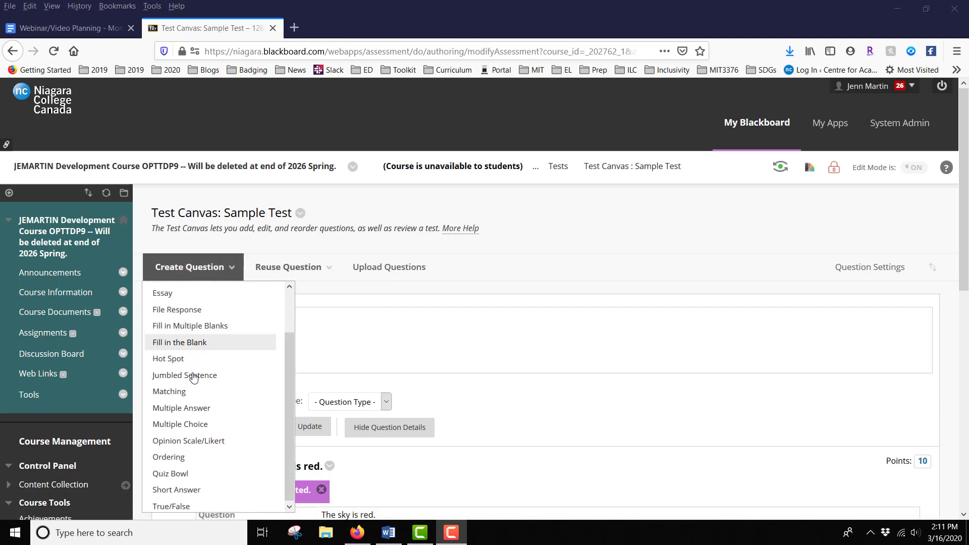
click(201, 427)
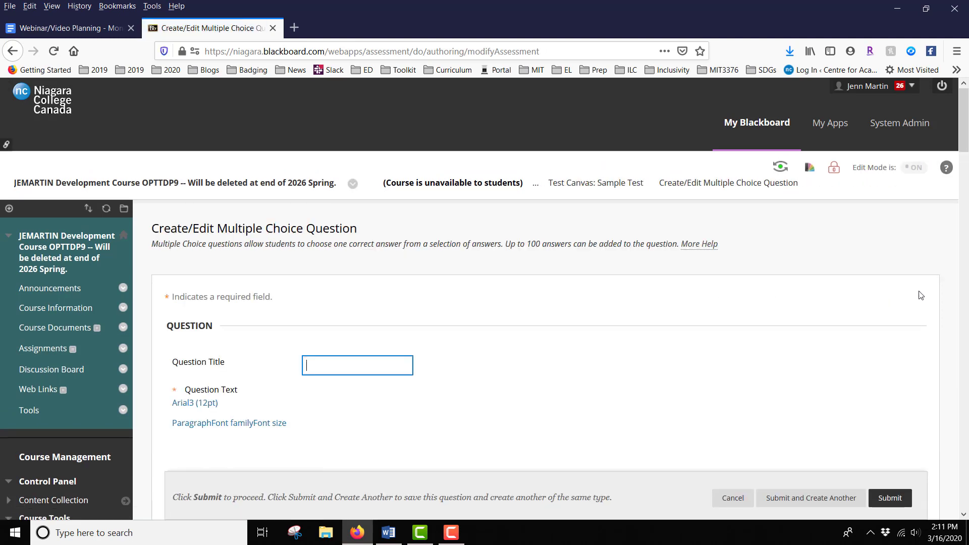
scroll(920, 292, down, 2)
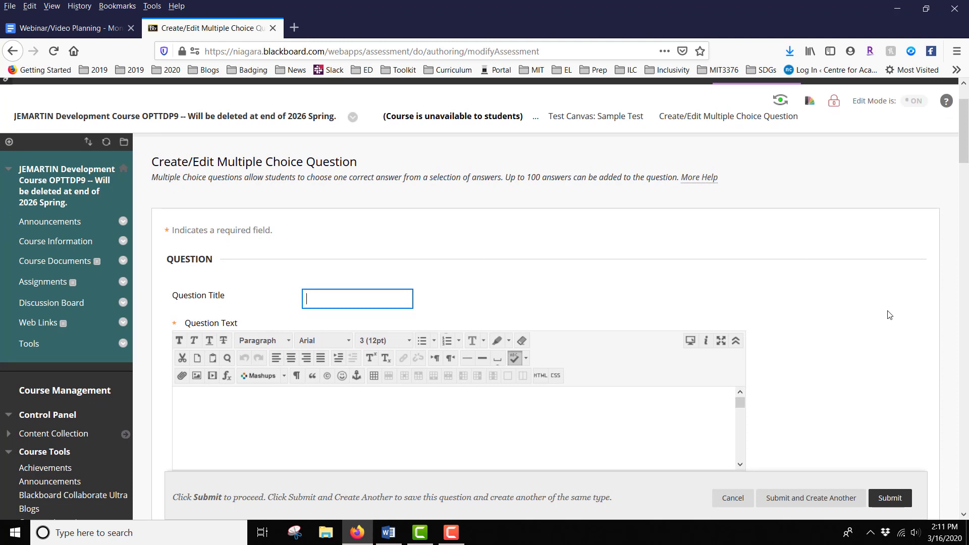
scroll(886, 318, down, 2)
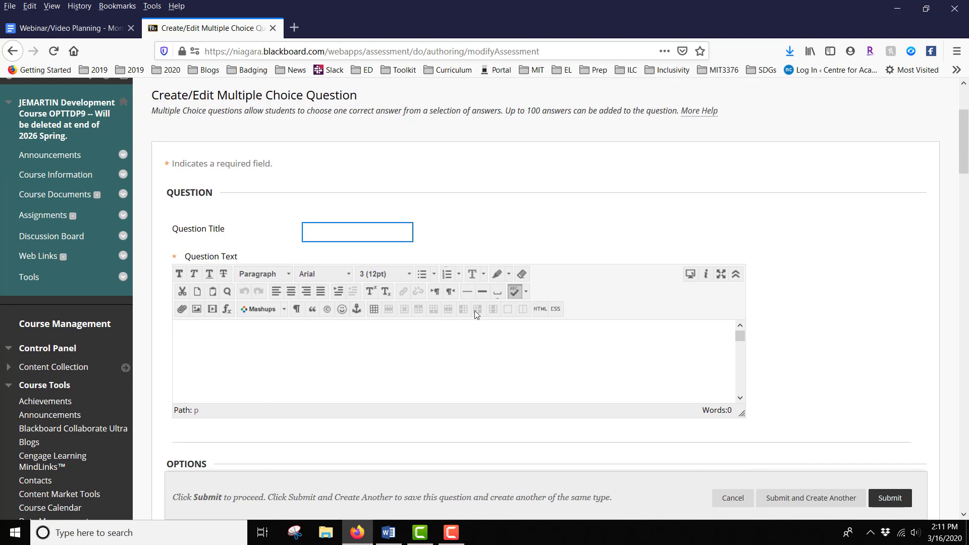
Enter the question text "What colour is the sky?"
click(222, 335)
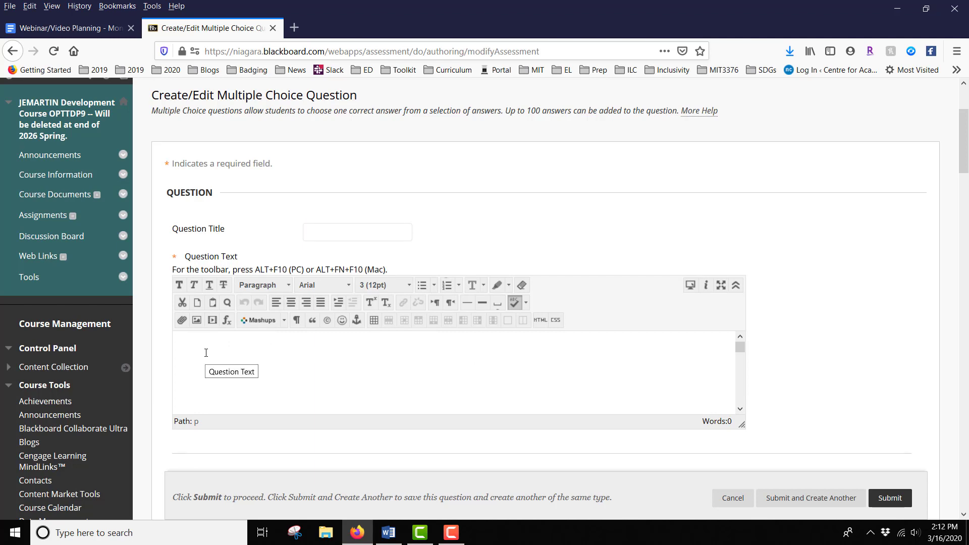
text(What colour is the sky?)
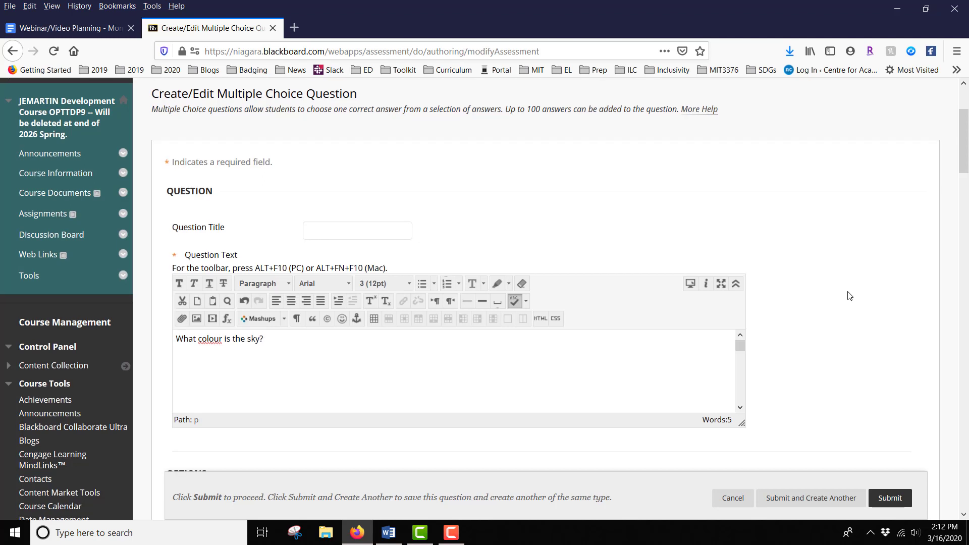
Review the question's options and the number-of-answers choices
scroll(850, 296, down, 3)
scroll(851, 296, down, 3)
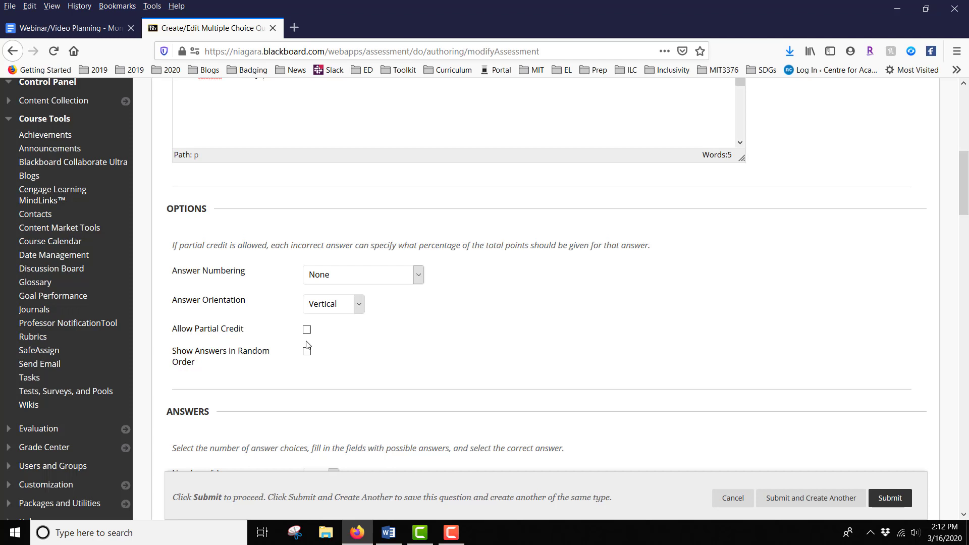
scroll(653, 313, down, 2)
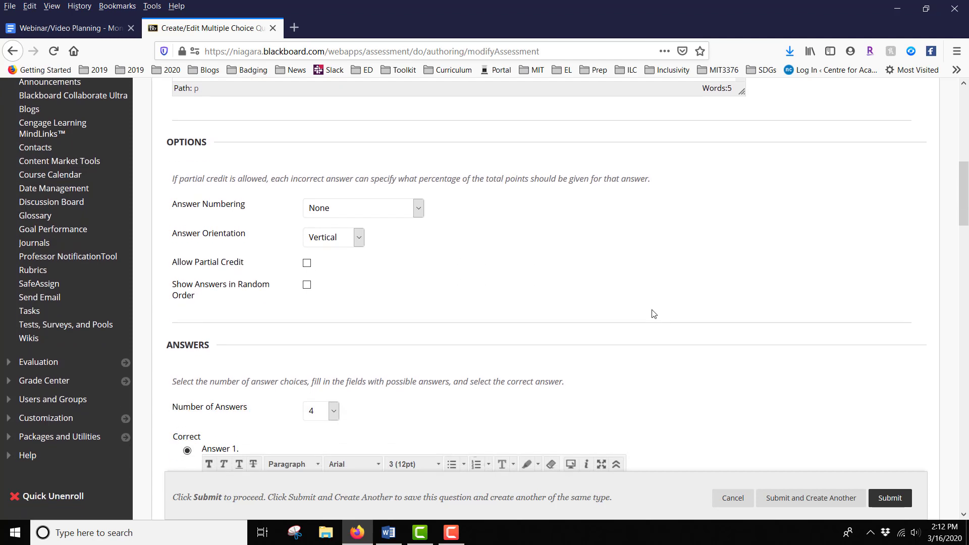
scroll(653, 313, down, 3)
scroll(678, 299, down, 1)
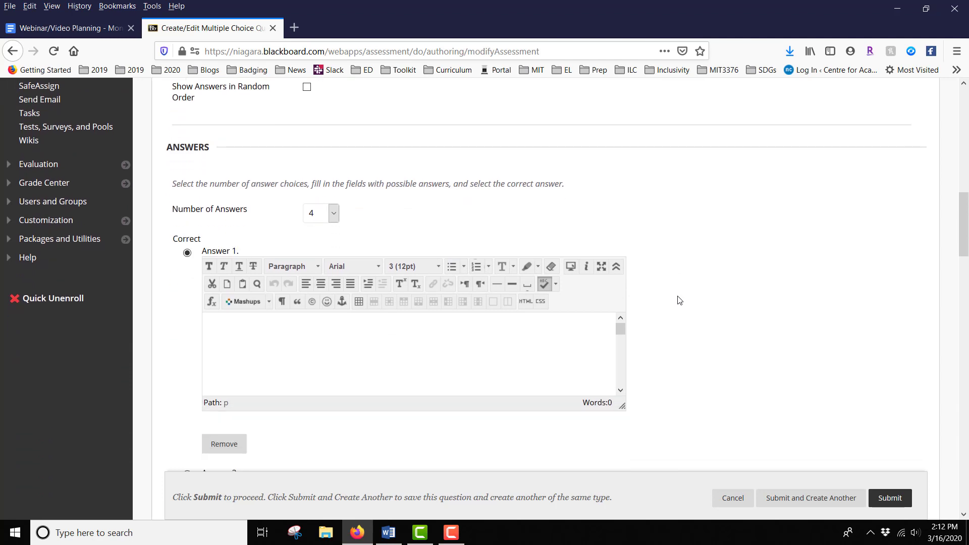
scroll(678, 299, down, 1)
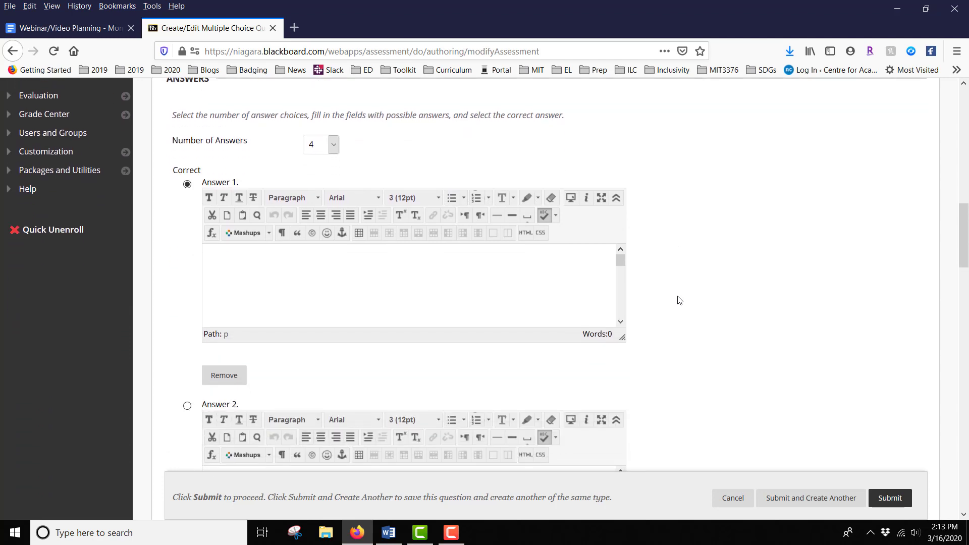
scroll(678, 300, up, 1)
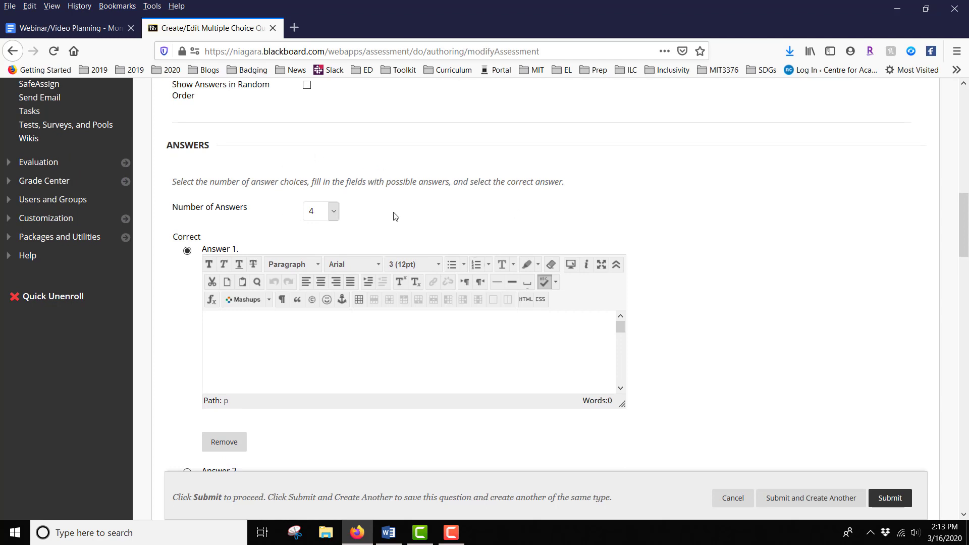
click(333, 215)
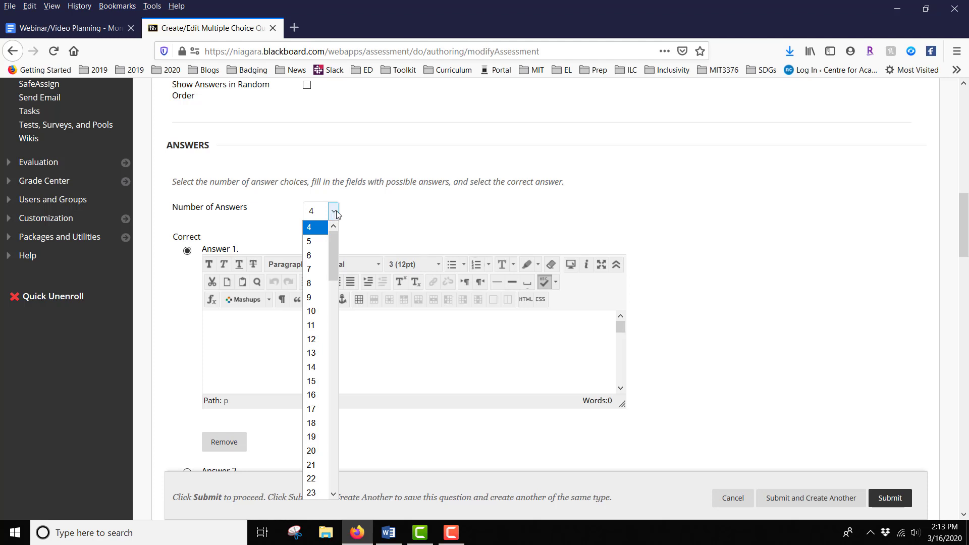
click(335, 213)
Enter Red as the first answer and Yellow as the second answer
scroll(447, 196, down, 2)
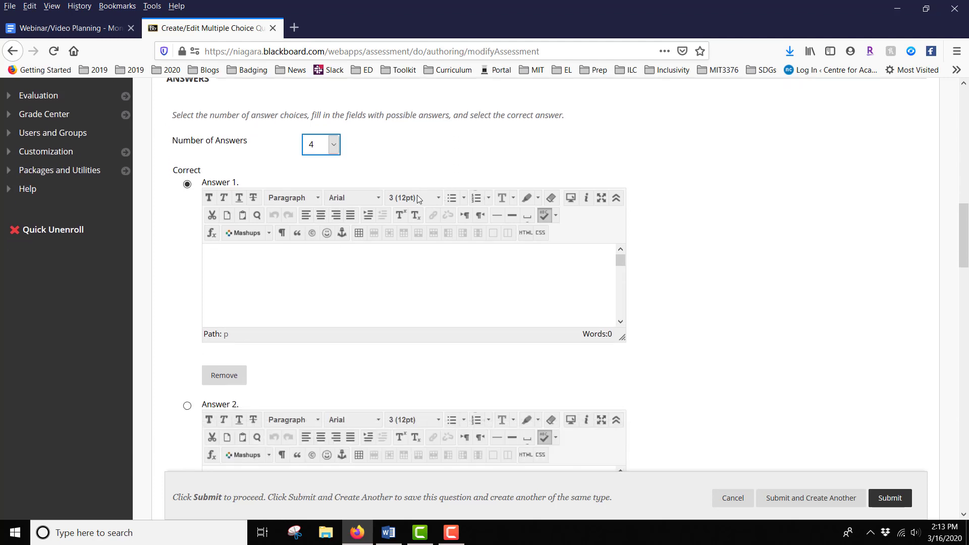
click(273, 259)
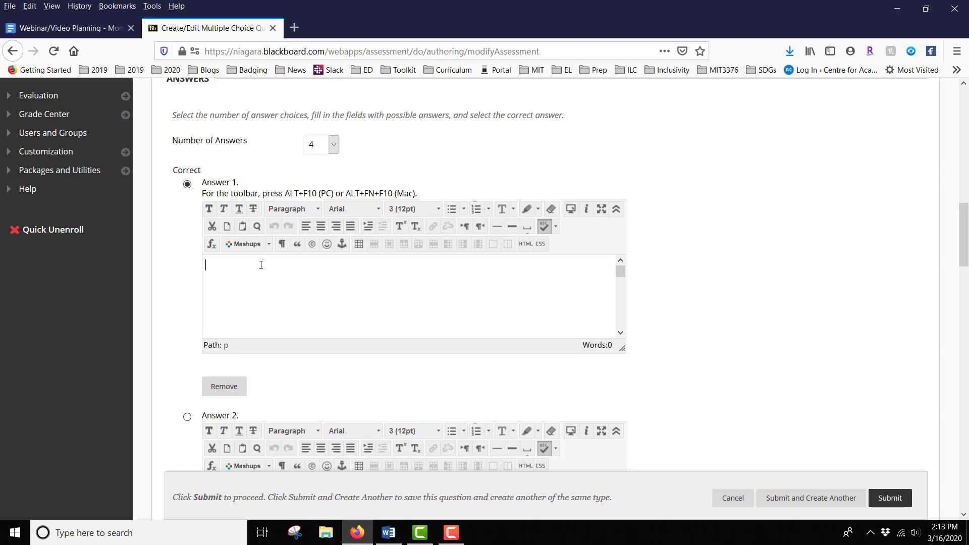
text(Red)
scroll(688, 240, down, 3)
click(350, 386)
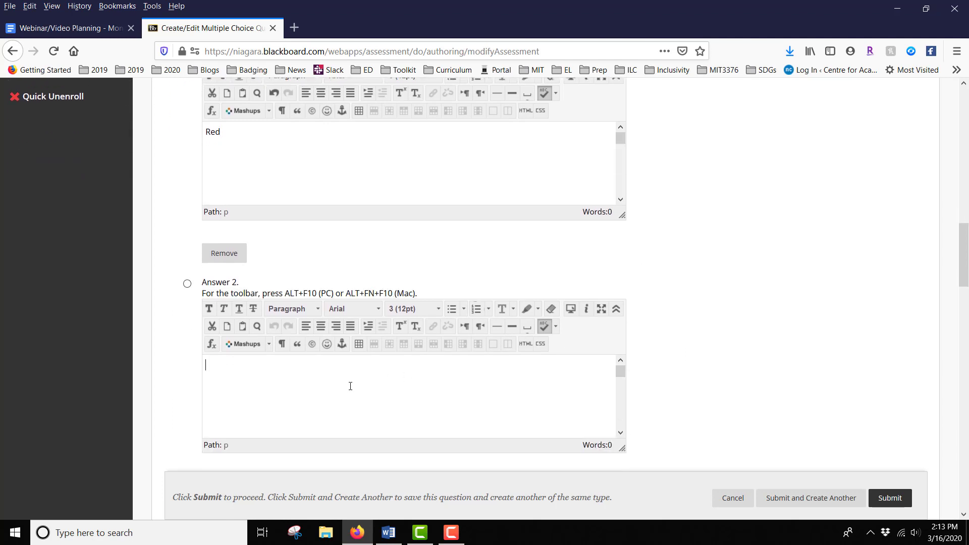
text(Yellow)
Enter Blue as the third answer and Green as the fourth answer
scroll(824, 218, down, 4)
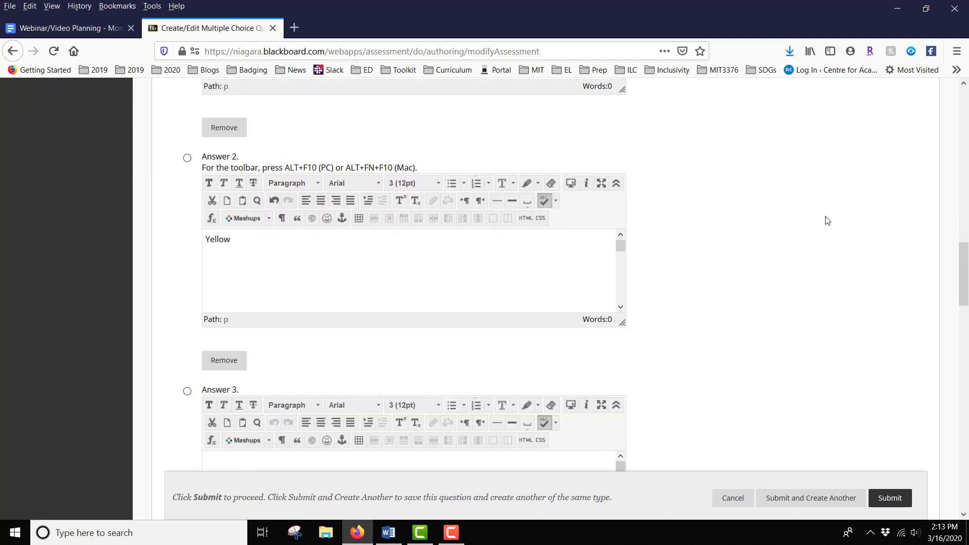
click(310, 413)
text(Blue)
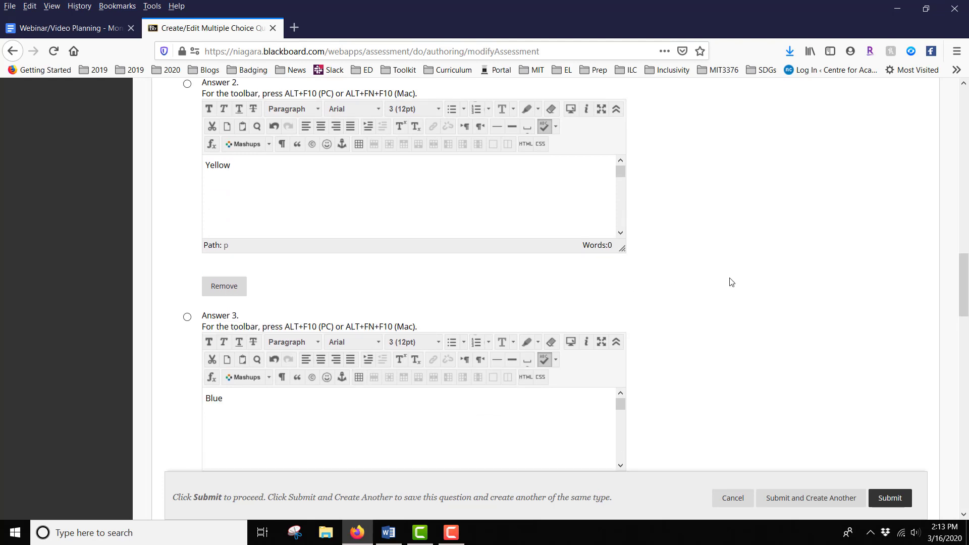
scroll(732, 281, down, 4)
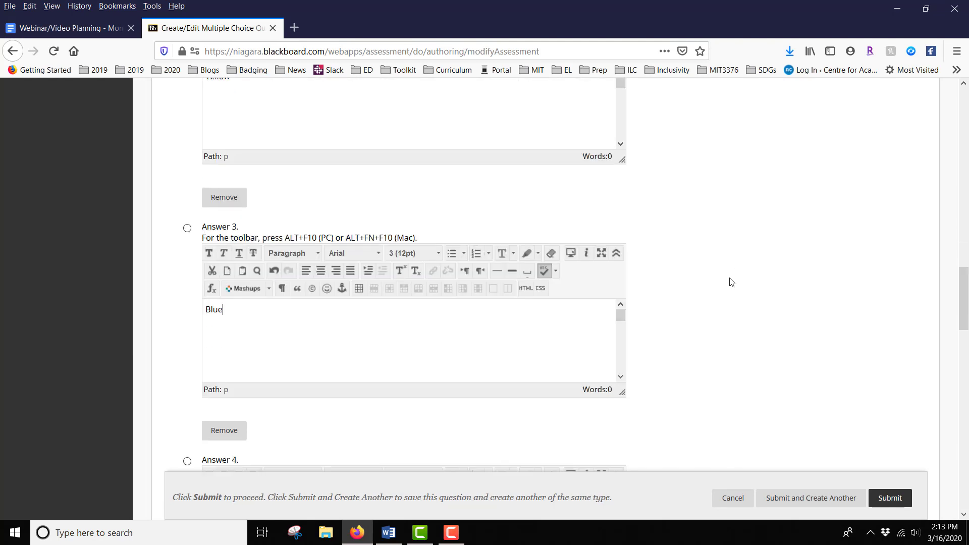
click(302, 436)
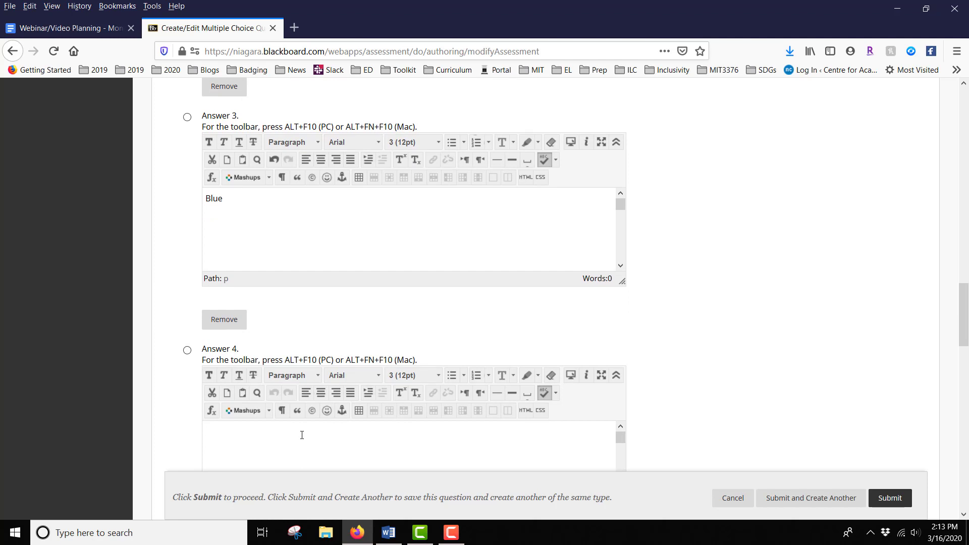
text(Green)
Mark Blue as the correct answer and submit the Multiple Choice question
scroll(721, 281, up, 1)
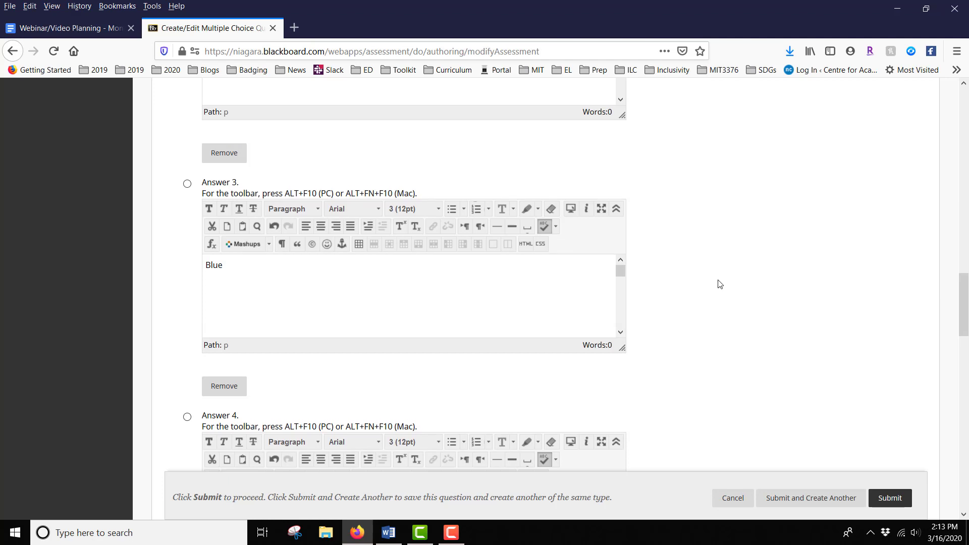
click(187, 184)
scroll(709, 234, down, 1)
scroll(709, 234, down, 8)
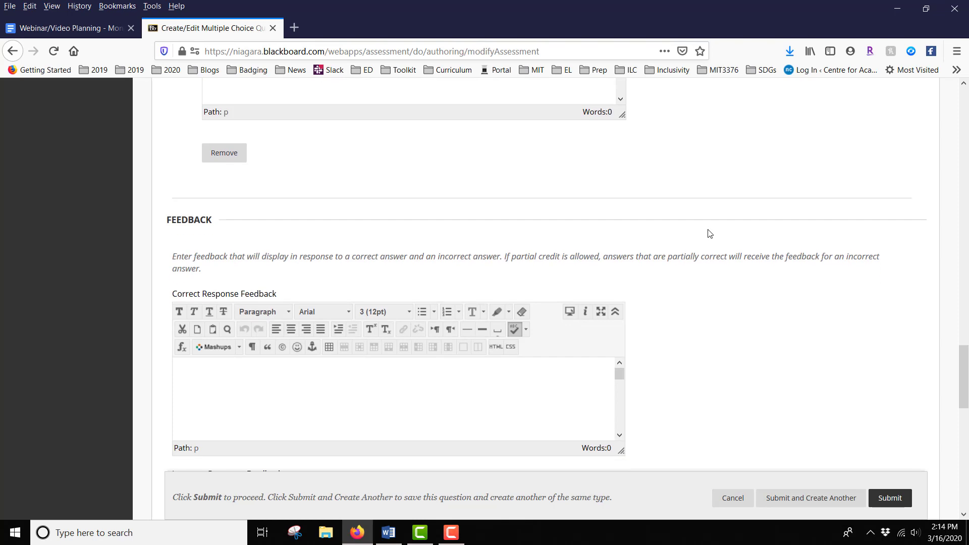
scroll(709, 233, down, 2)
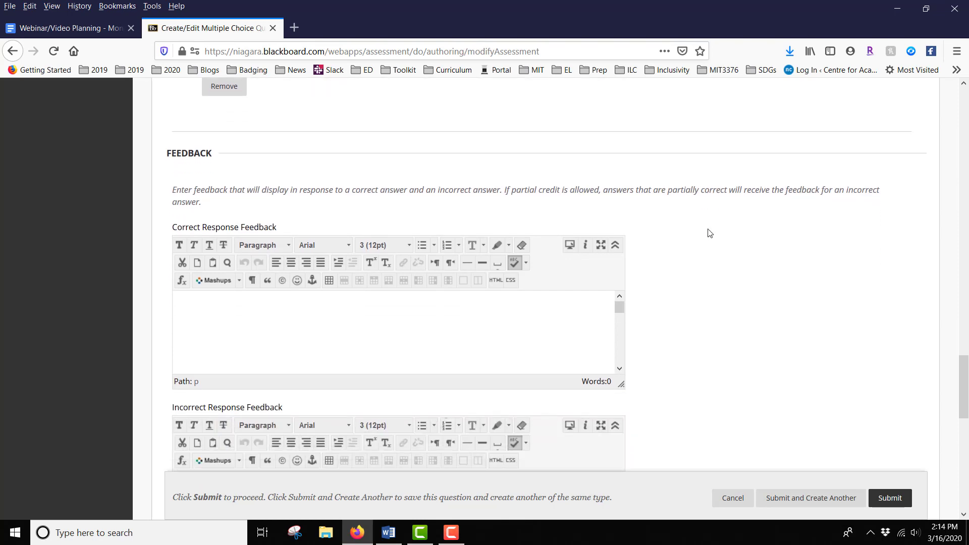
scroll(710, 233, down, 10)
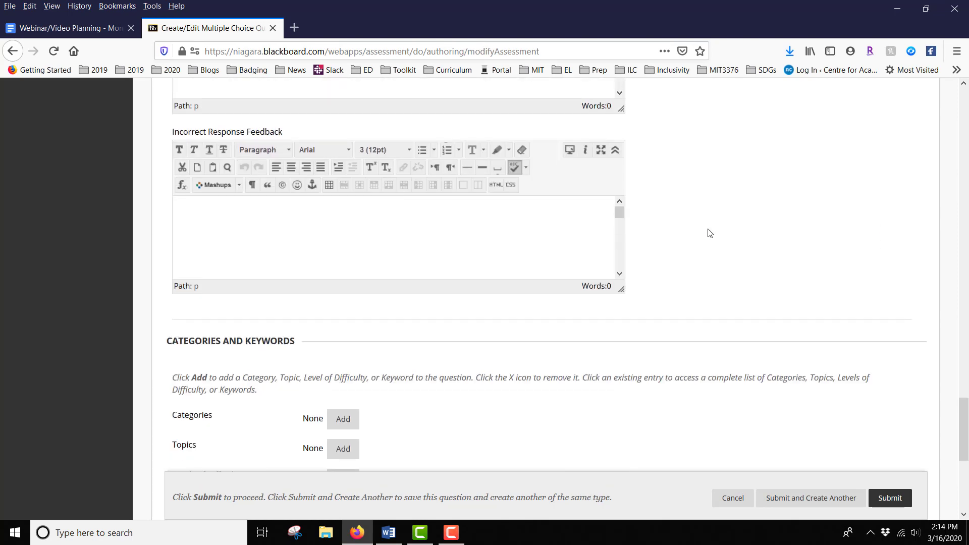
scroll(710, 233, down, 4)
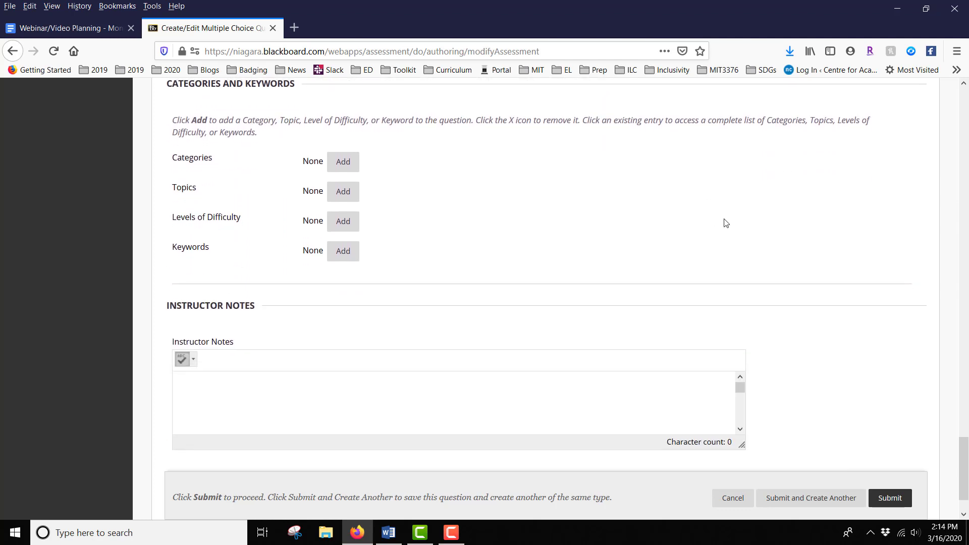
click(889, 498)
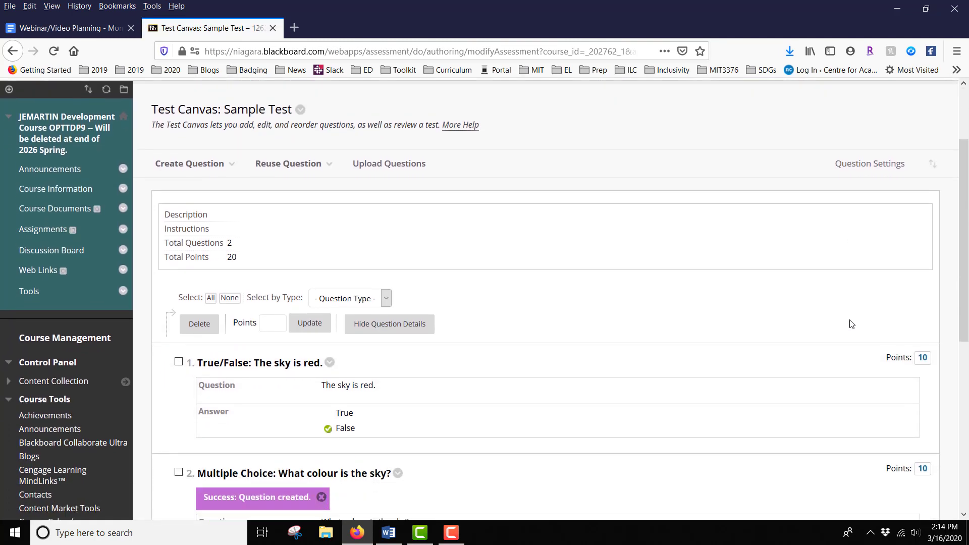
Start creating a Short Answer question on the test canvas
scroll(852, 324, down, 3)
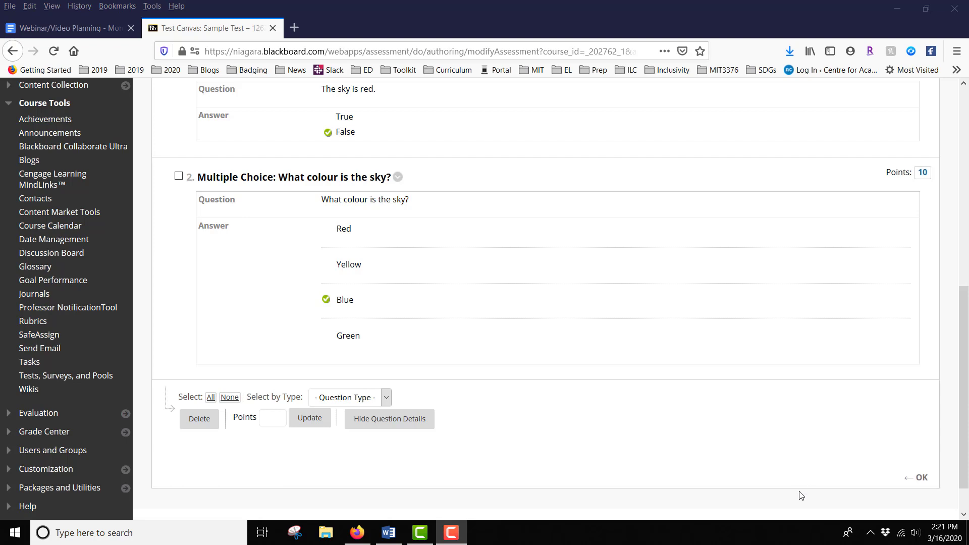
scroll(803, 493, up, 8)
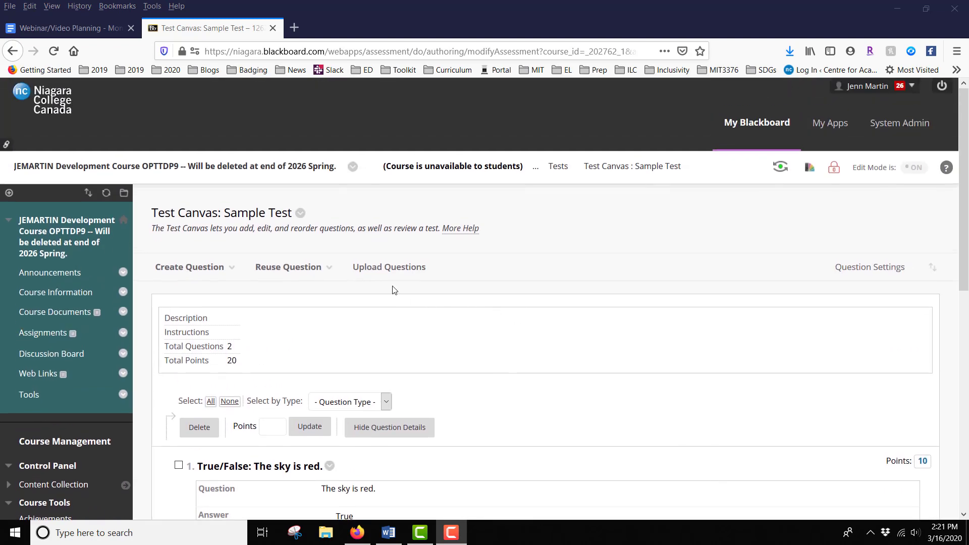
mouse_move(180, 266)
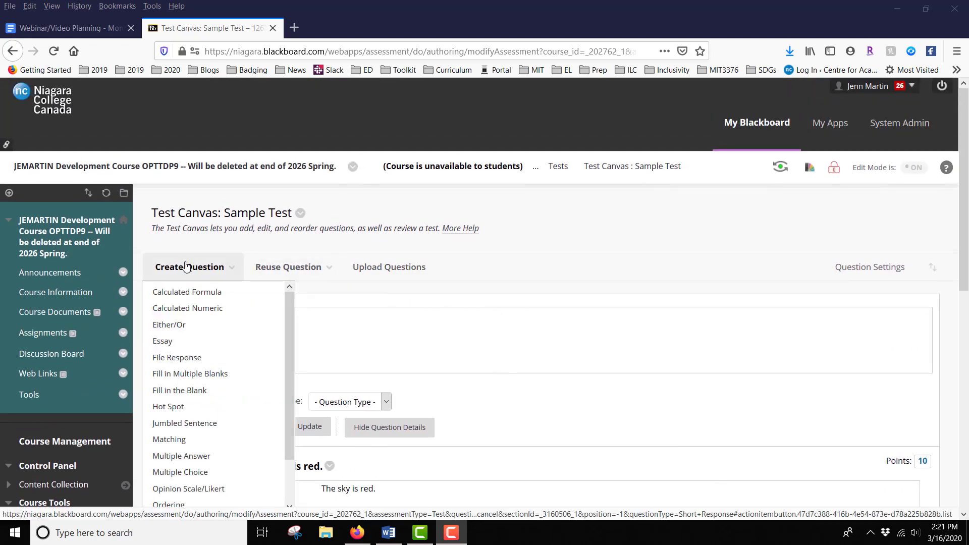
scroll(202, 406, down, 2)
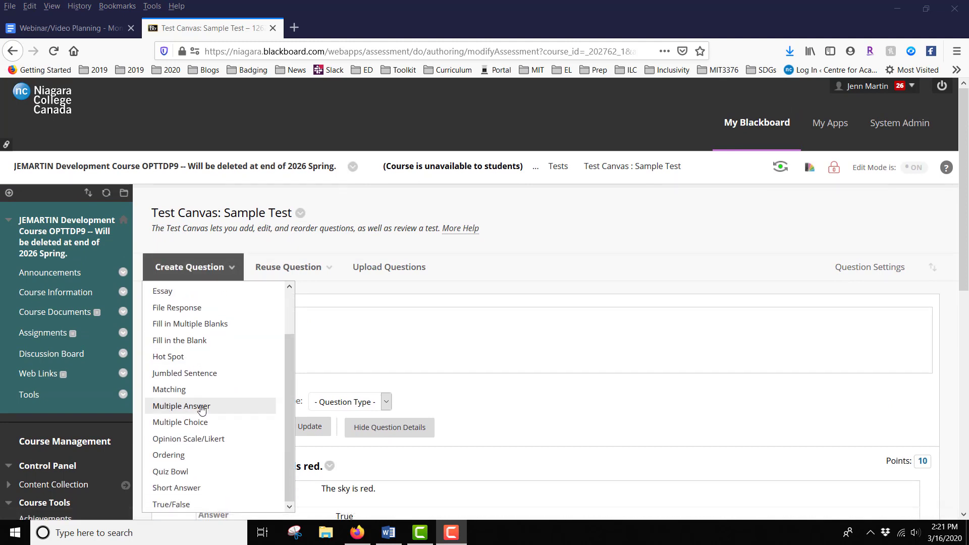
click(202, 490)
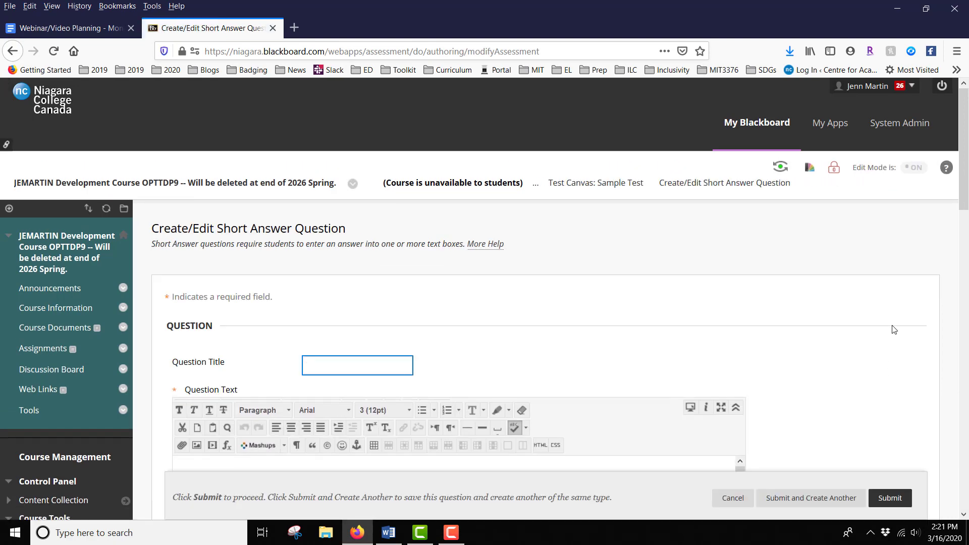
Enter the question text "Describe three reasons why the sky is blue."
scroll(891, 329, down, 3)
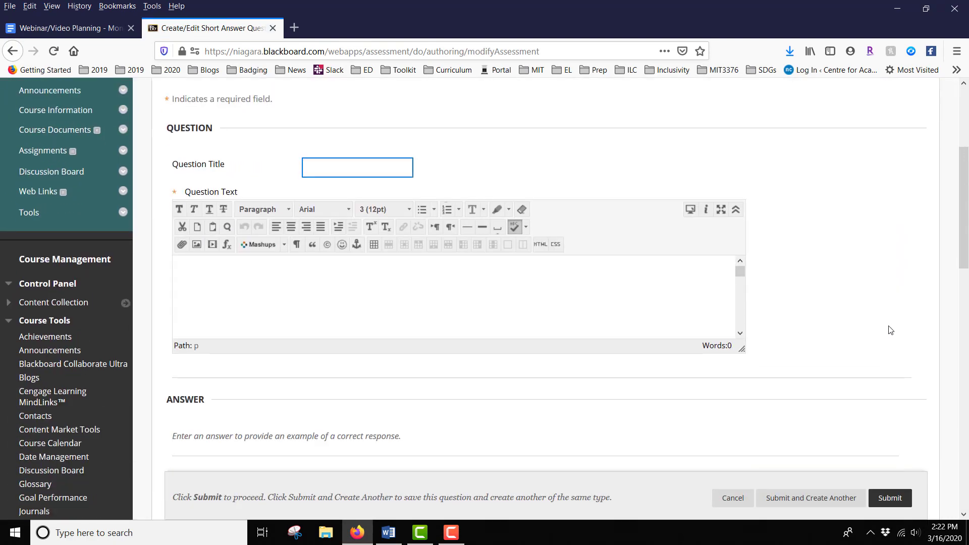
click(351, 271)
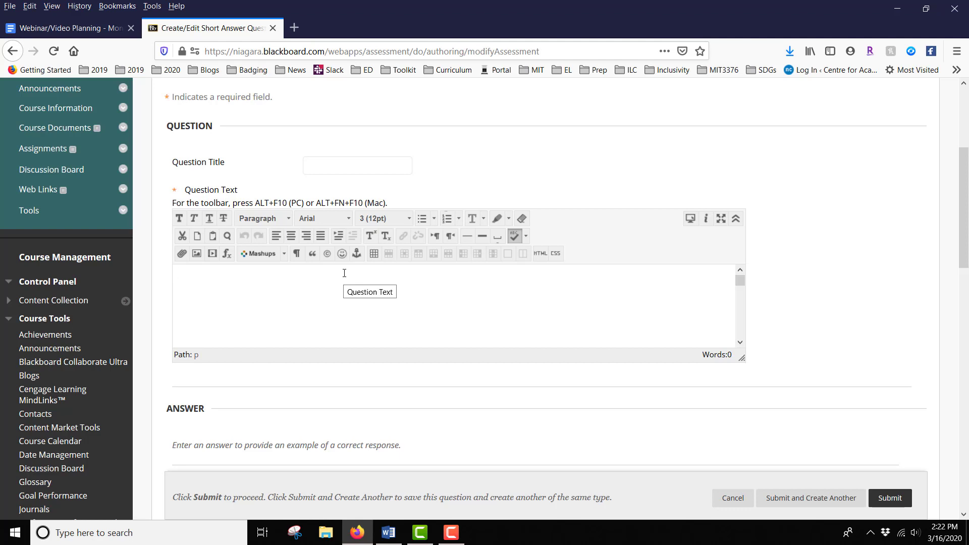
text(Describe three reasons why the sk)
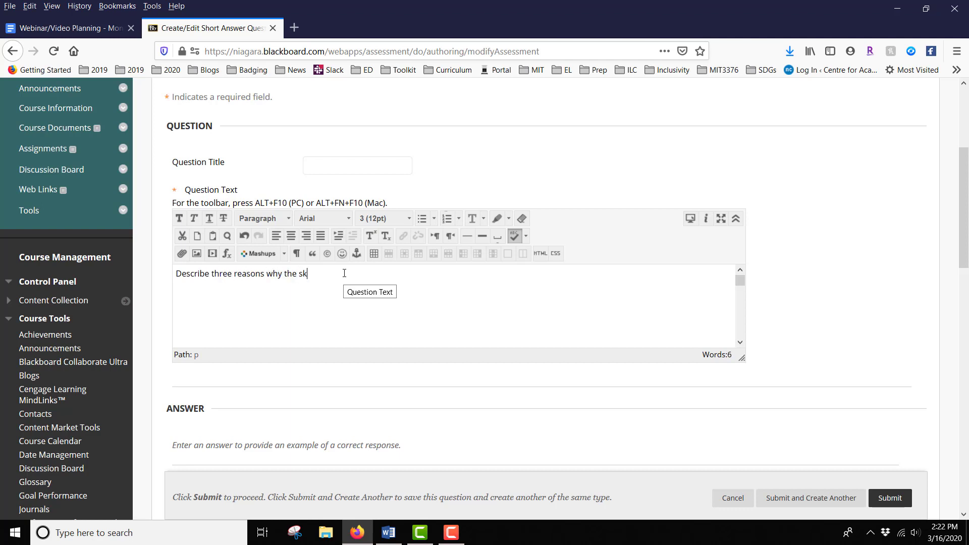
text(y is blue.)
Submit the Short Answer question to add it to the test
scroll(843, 250, down, 2)
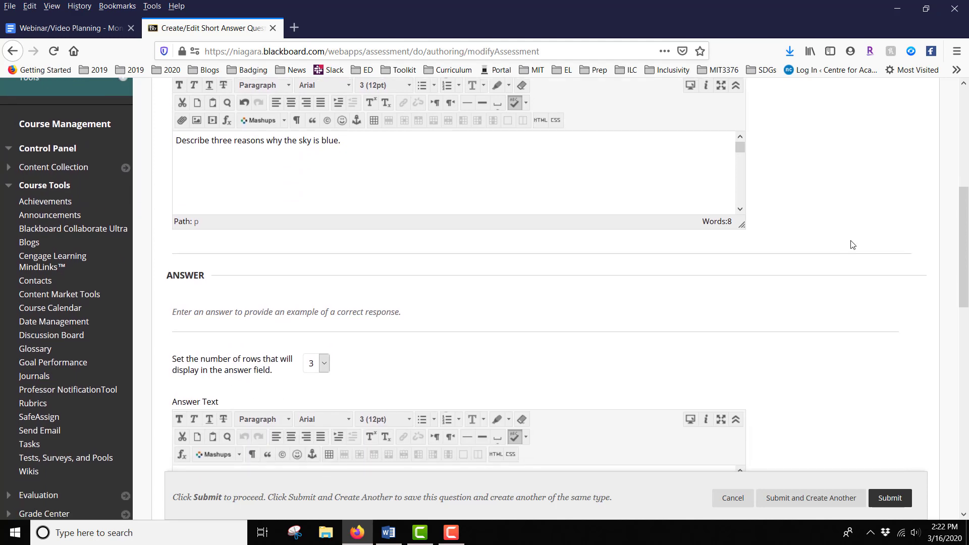
scroll(852, 245, down, 3)
scroll(853, 244, down, 6)
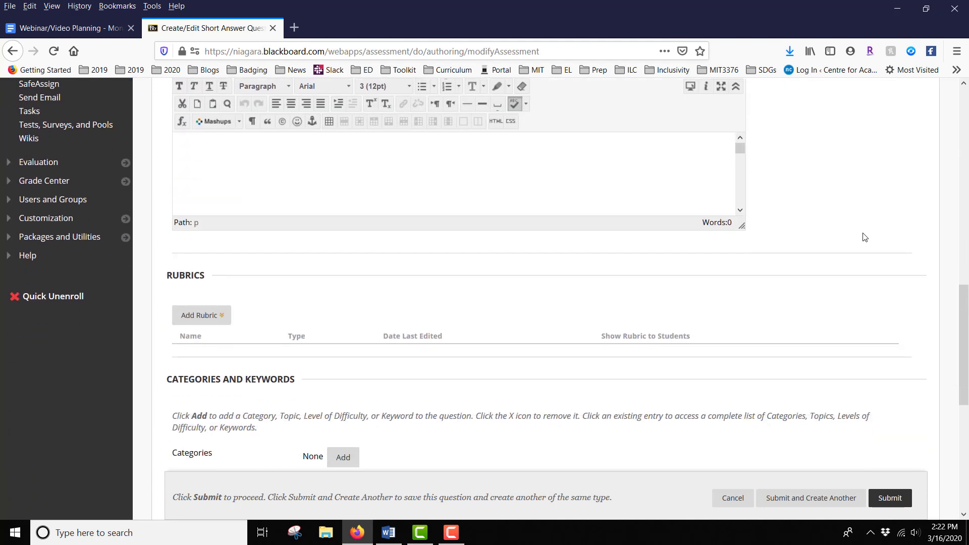
scroll(866, 237, down, 4)
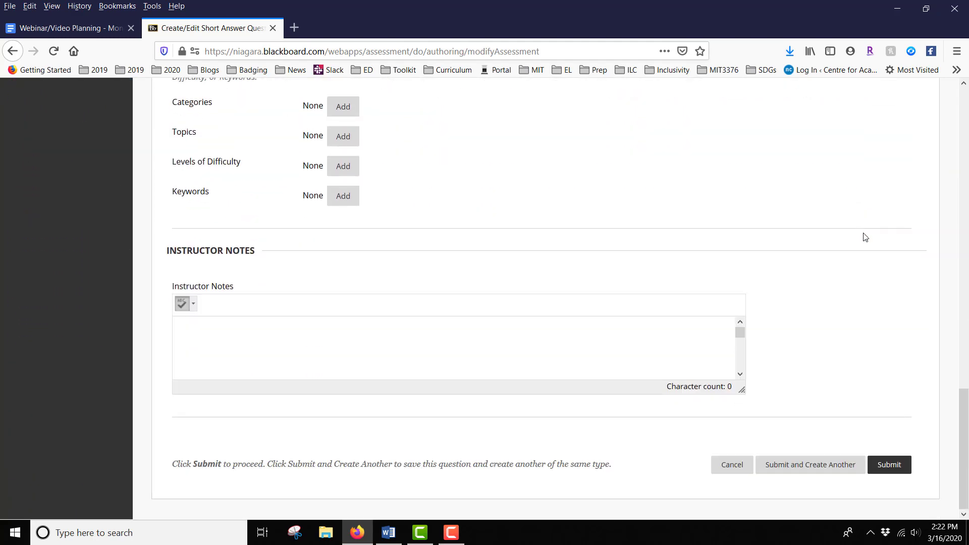
click(885, 469)
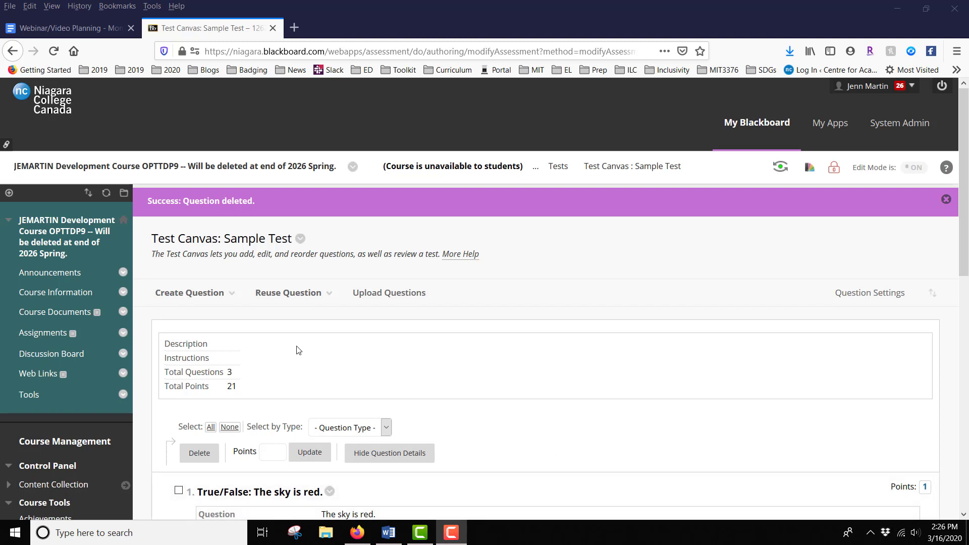
Start creating an Essay question on the test canvas
click(215, 294)
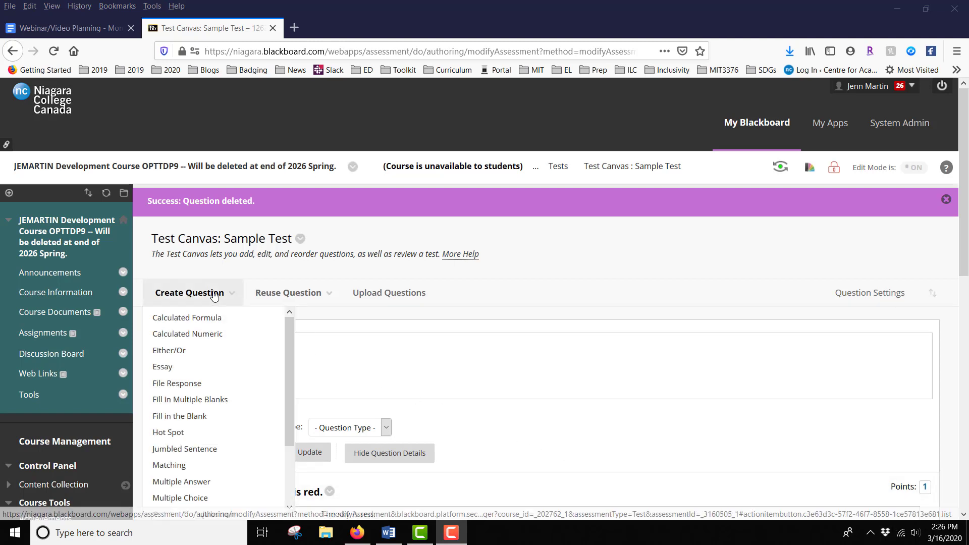
click(191, 375)
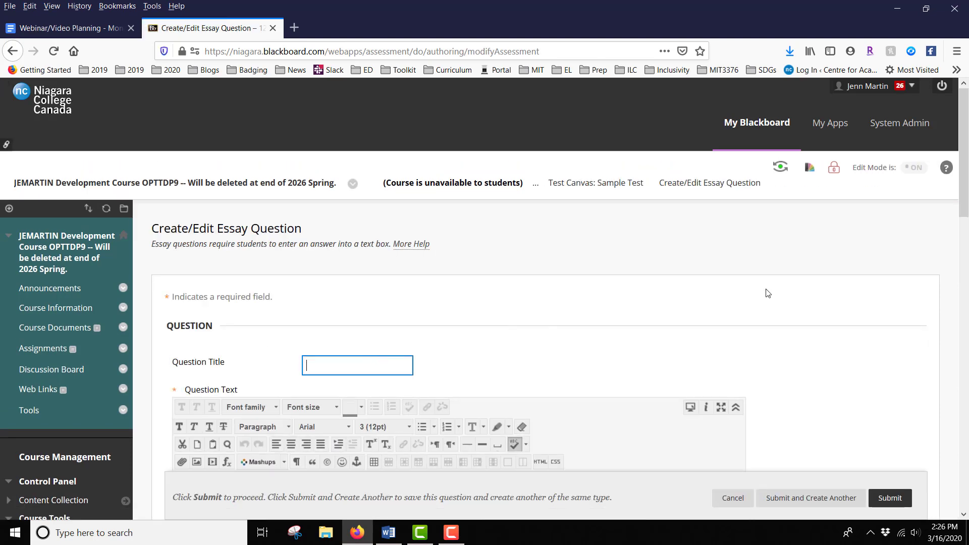
Enter the Essay question text "Explain why it's important that the sky is blue."
scroll(856, 290, down, 5)
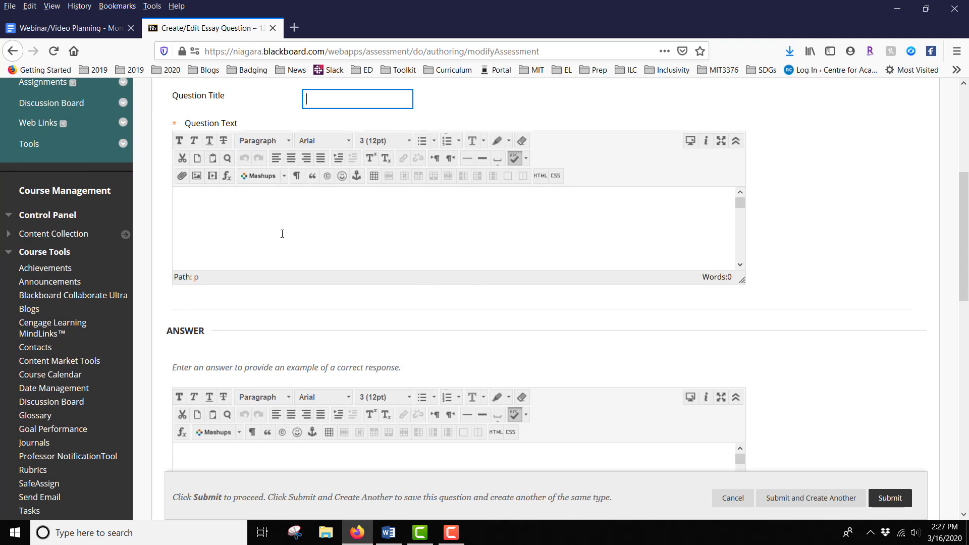
click(209, 204)
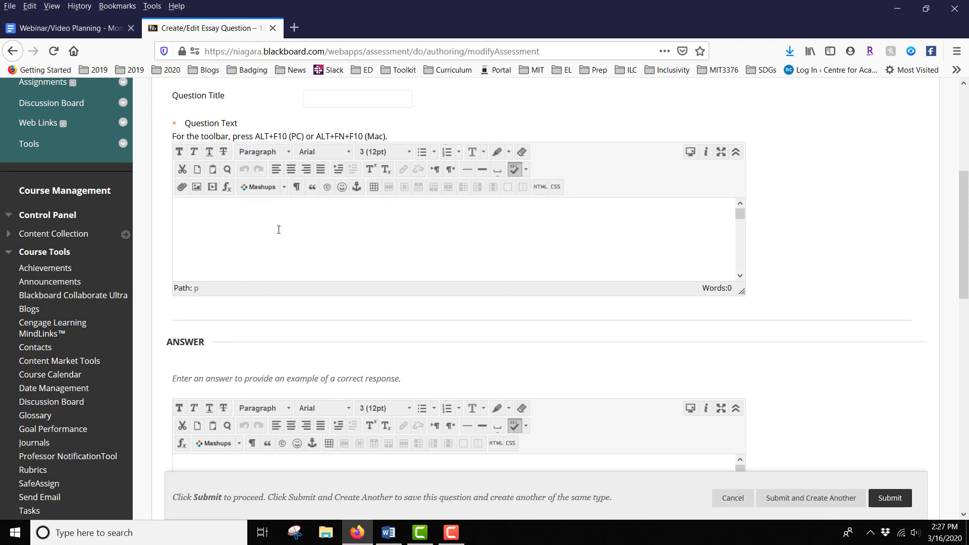
text(Explain why i)
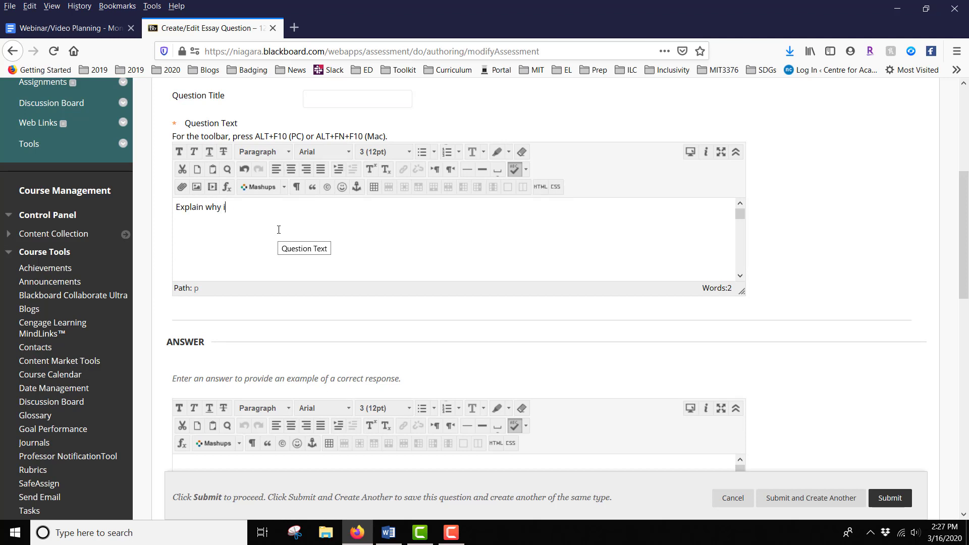
text(t's important that the sky is)
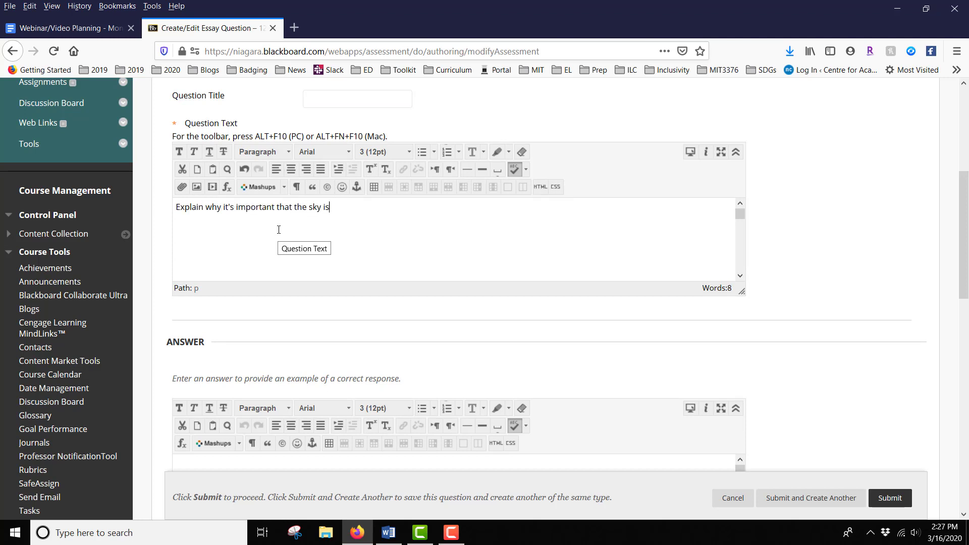
text( blue.)
Submit the Essay question to add it to the test
scroll(907, 296, down, 2)
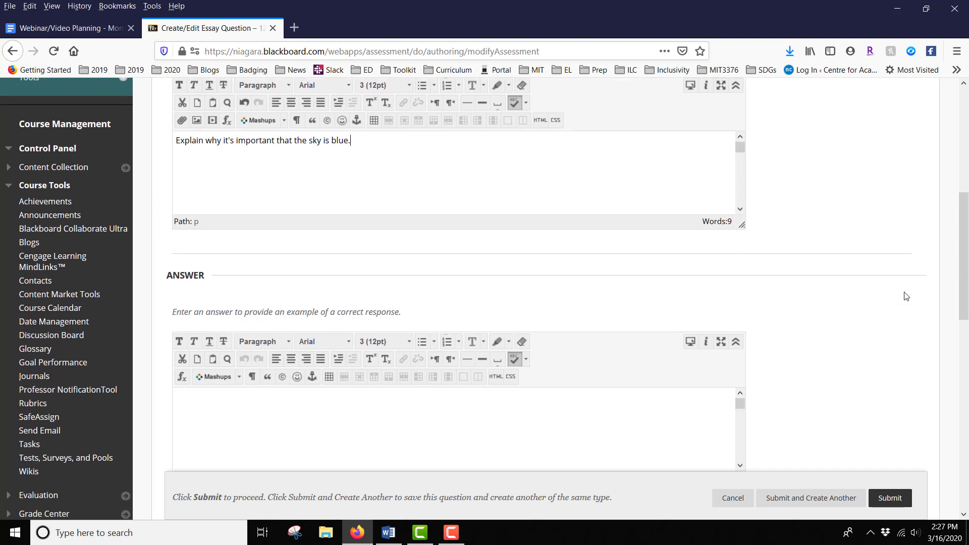
scroll(906, 297, down, 2)
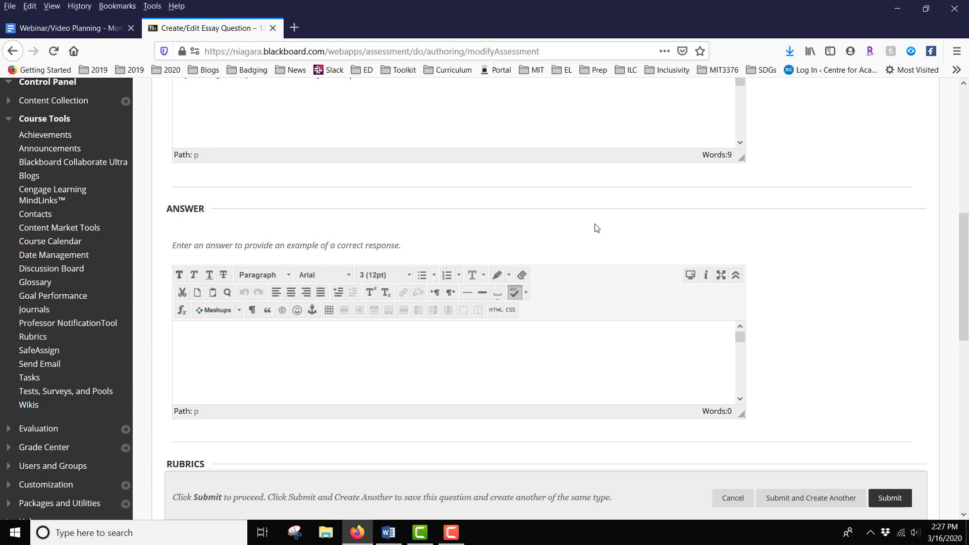
scroll(799, 247, down, 3)
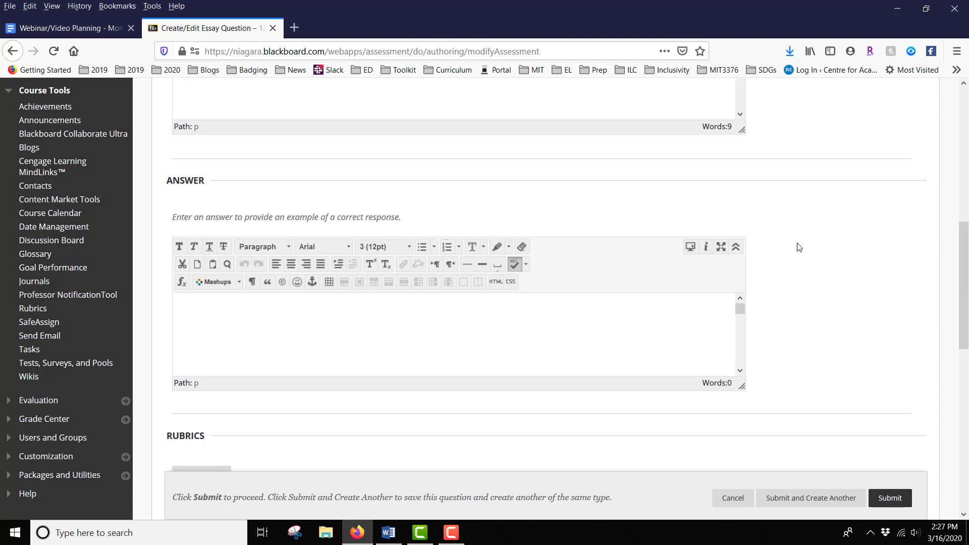
scroll(800, 247, down, 10)
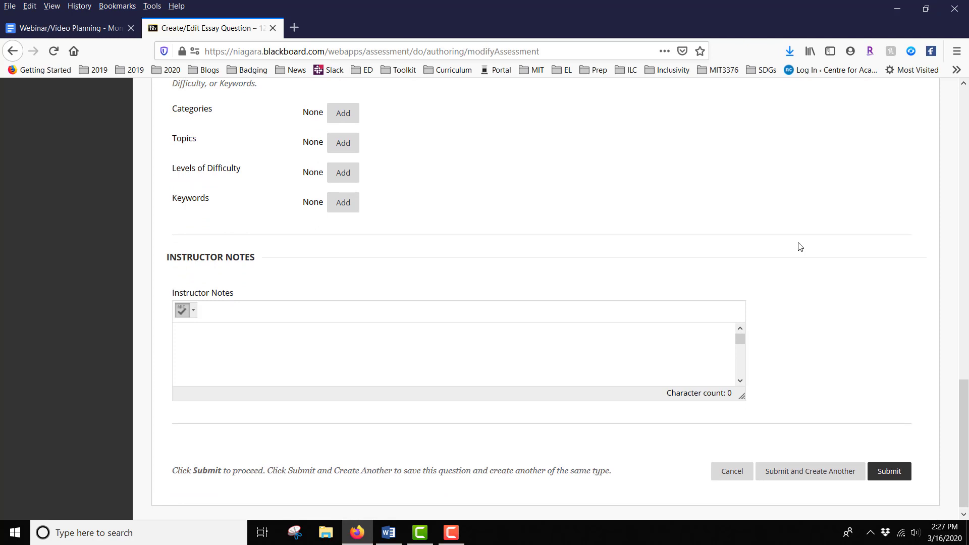
click(892, 475)
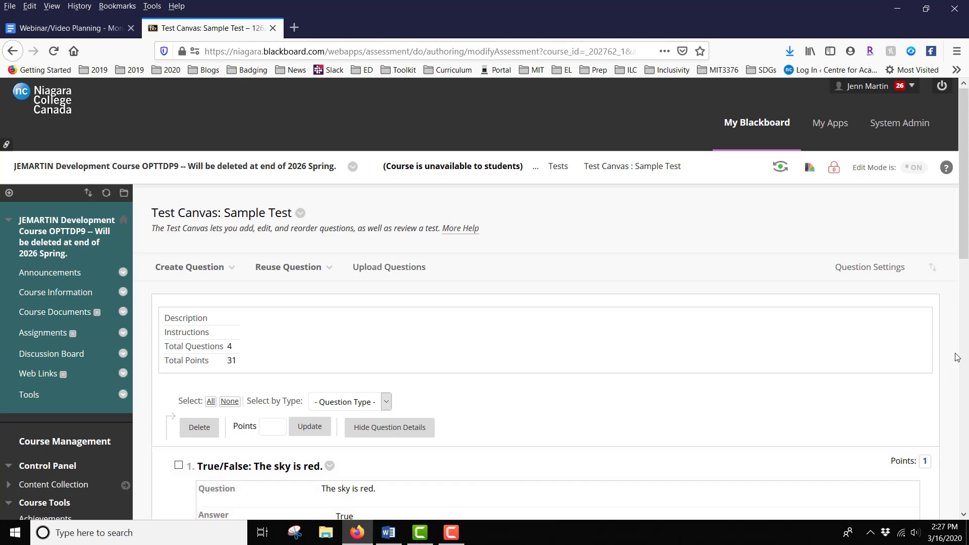
Set the True/False question's points to 1 on the test canvas
scroll(957, 358, down, 10)
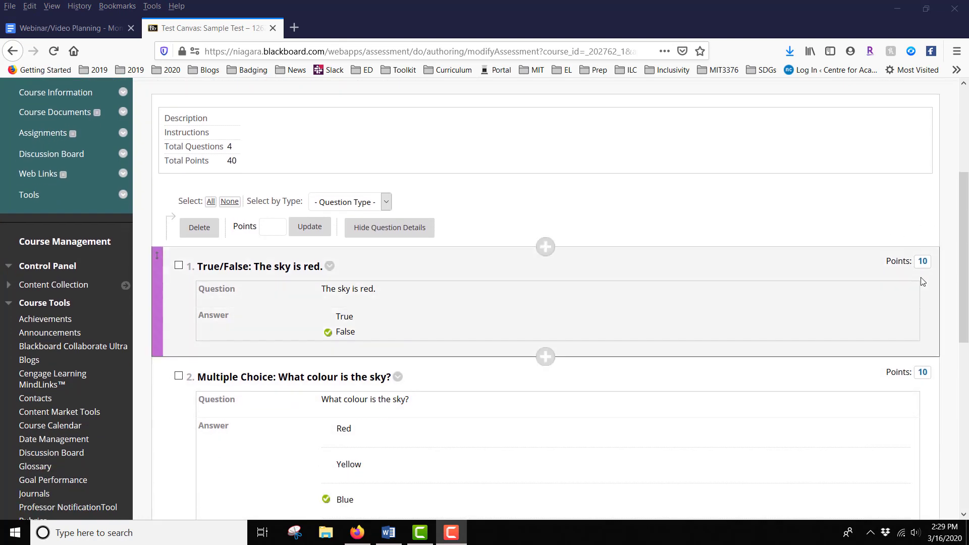
click(923, 261)
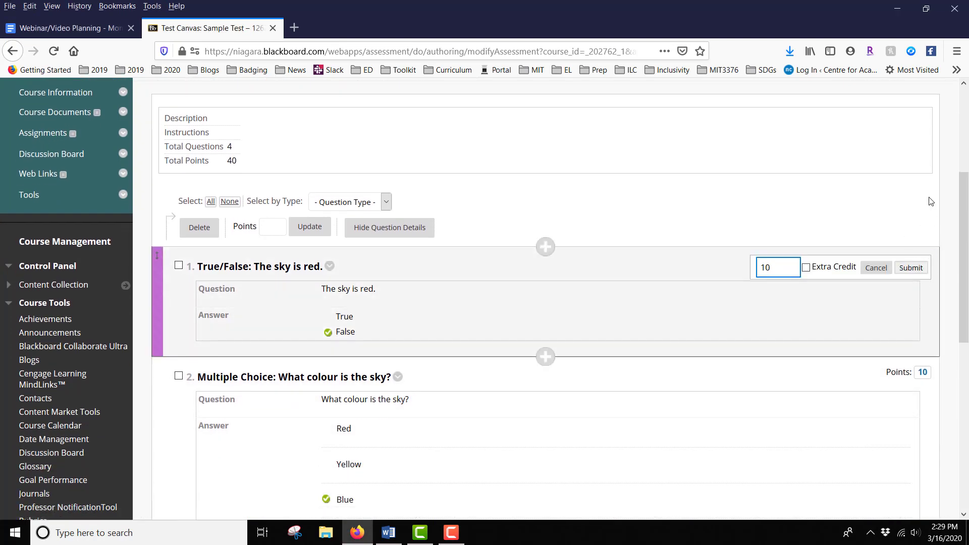
key(BackSpace)
click(920, 271)
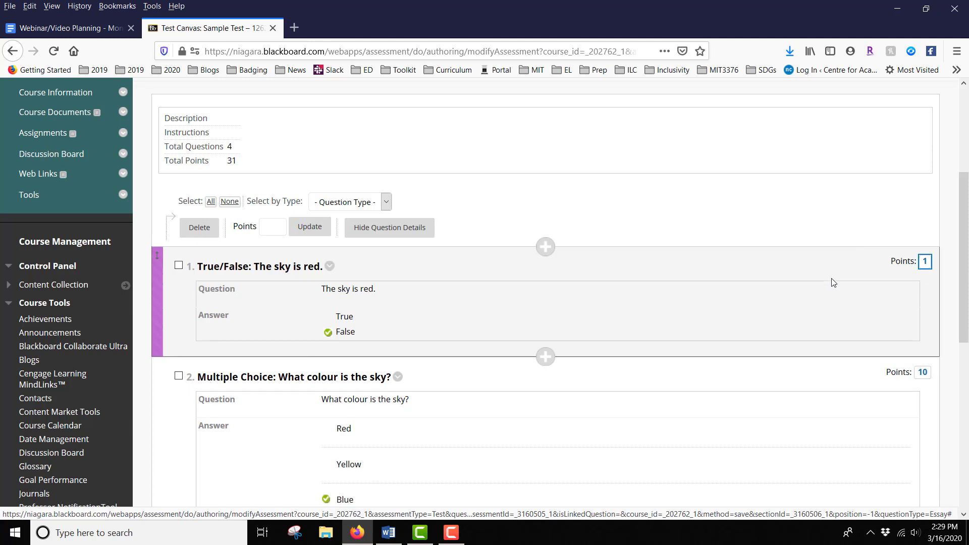
Change the test's Question Settings default point value to 1 and save the settings
scroll(833, 282, up, 1)
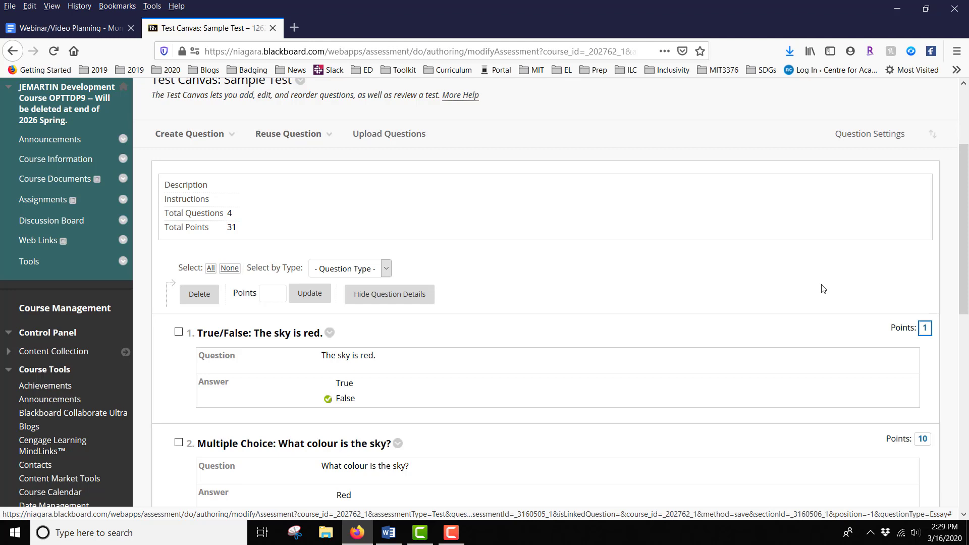
click(864, 136)
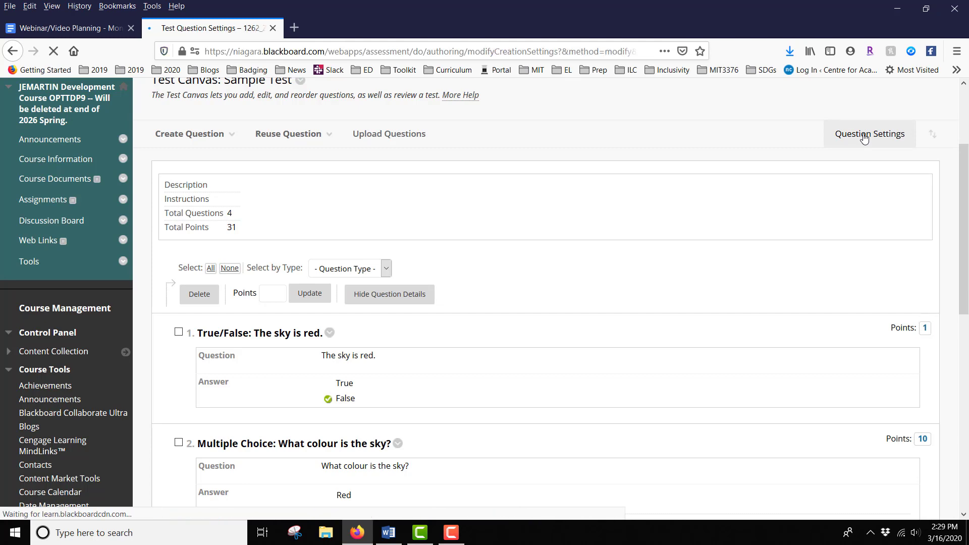
scroll(742, 249, down, 7)
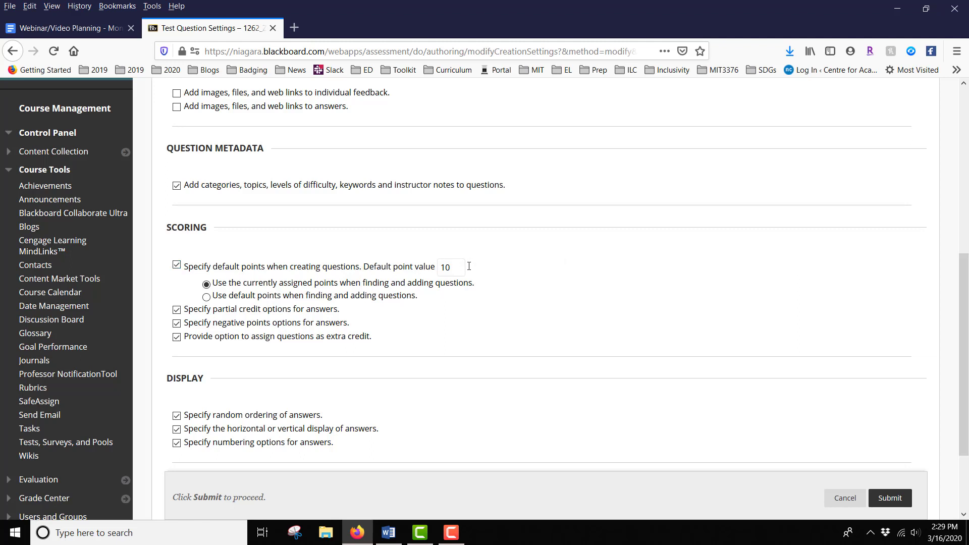
click(461, 268)
key(BackSpace)
click(616, 305)
click(887, 501)
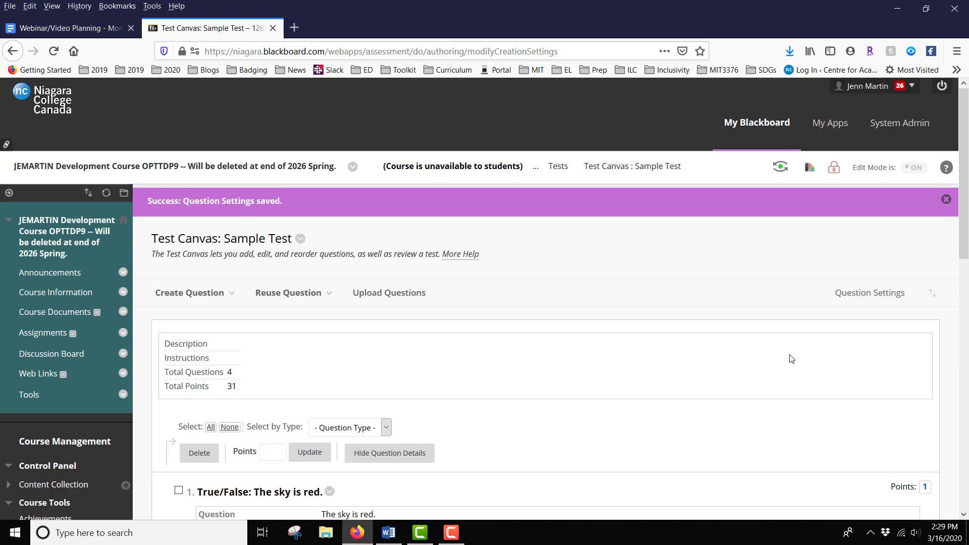
Leave the test canvas and return to the Tests list
scroll(791, 358, down, 15)
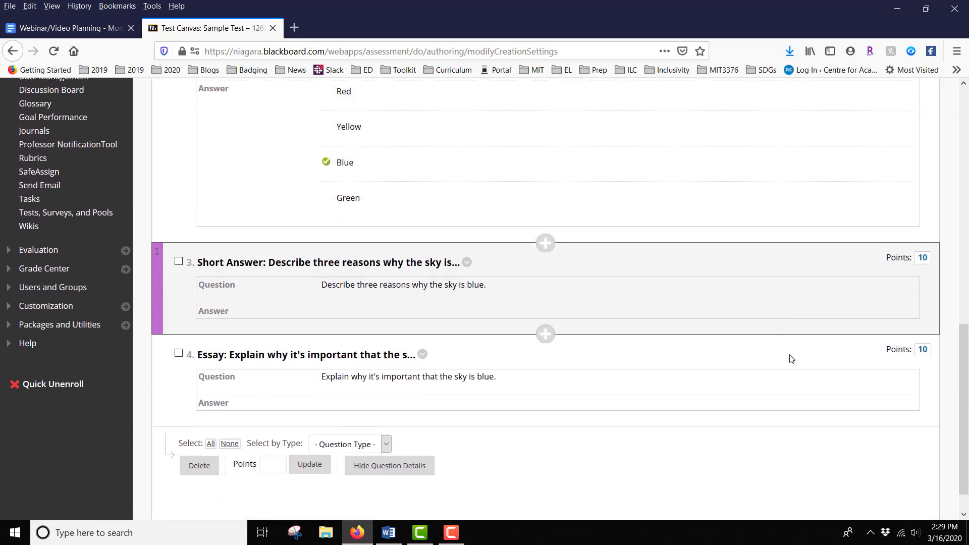
scroll(791, 358, down, 1)
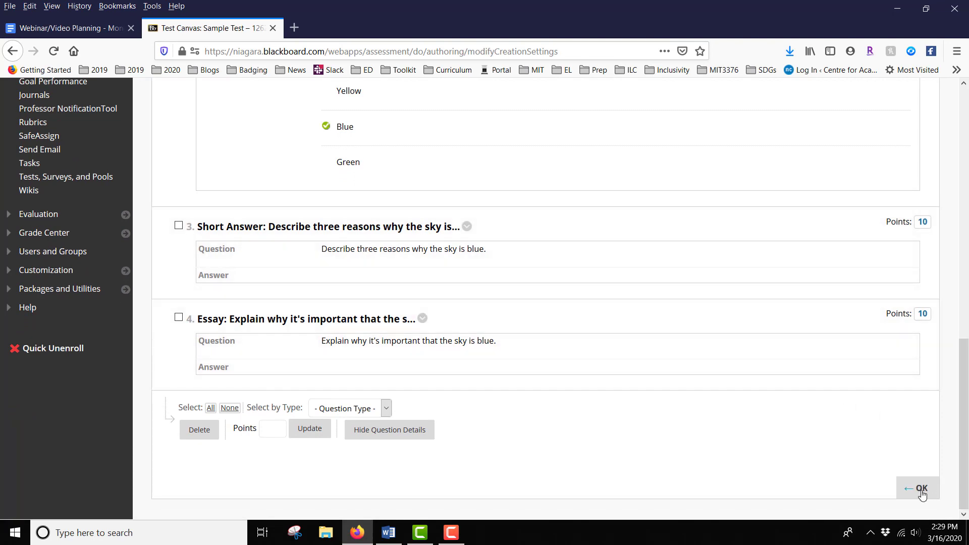
click(922, 494)
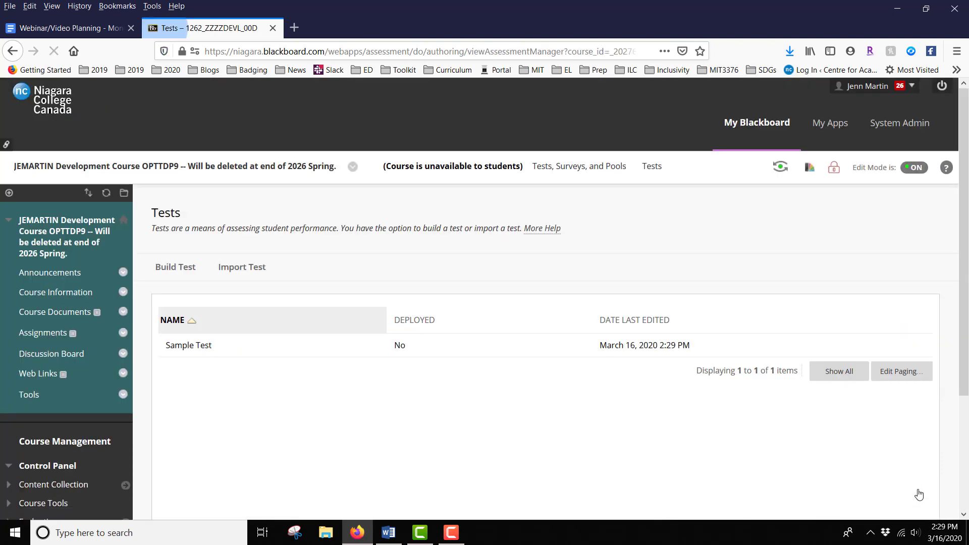